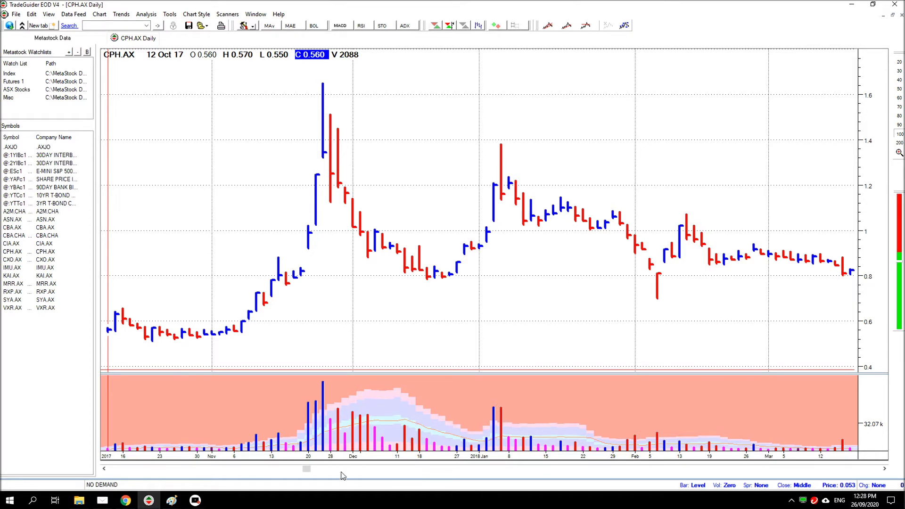
Step: Examine the CPH.AX daily bars from August 2017 to March 2018 and inspect the 20 November 2017 volume bar
left_click_drag(308, 469, 266, 480)
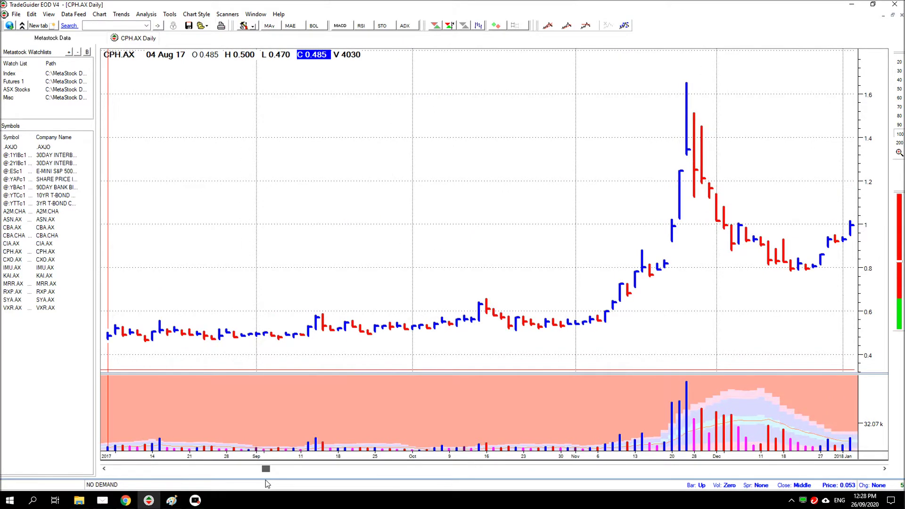
key("Right")
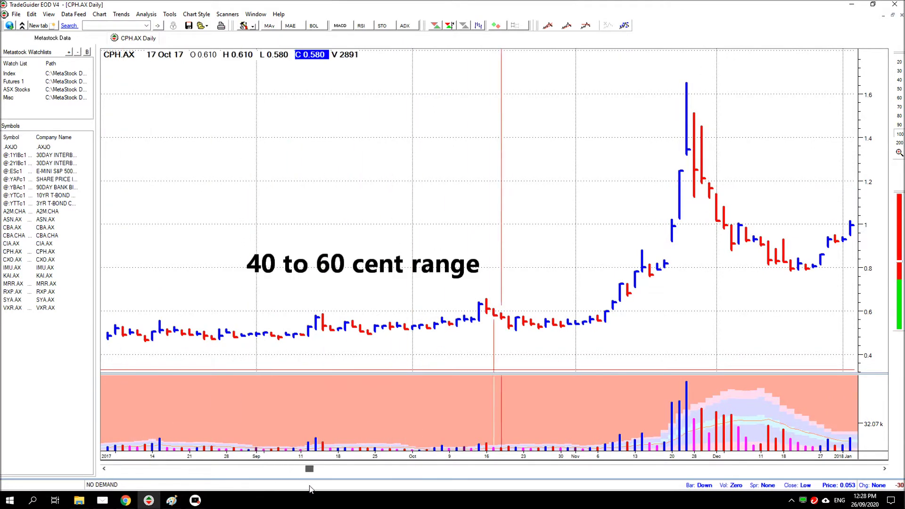
key("Right")
key("Right")
key("Right")
key("Right")
key("Right")
key("Right")
key("Right")
key("Right")
key("Right")
key("Right")
key("Right")
key("Right")
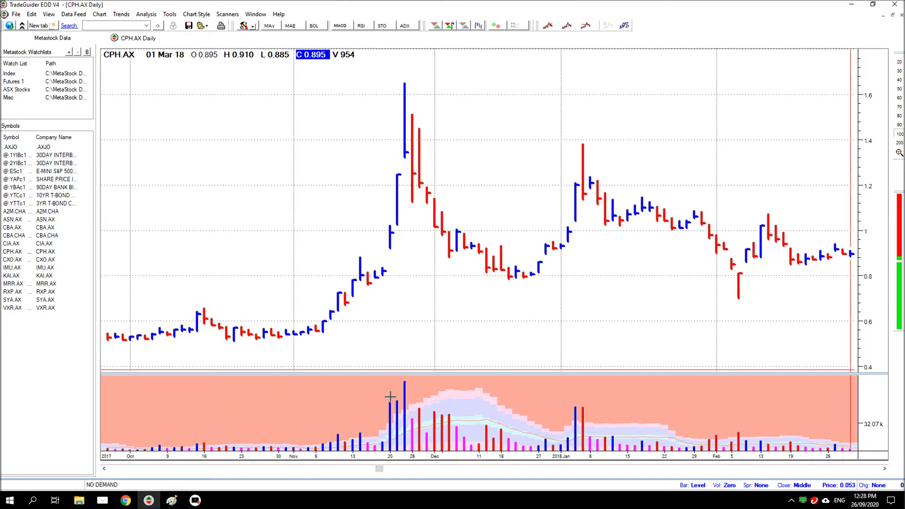
left_click(391, 399)
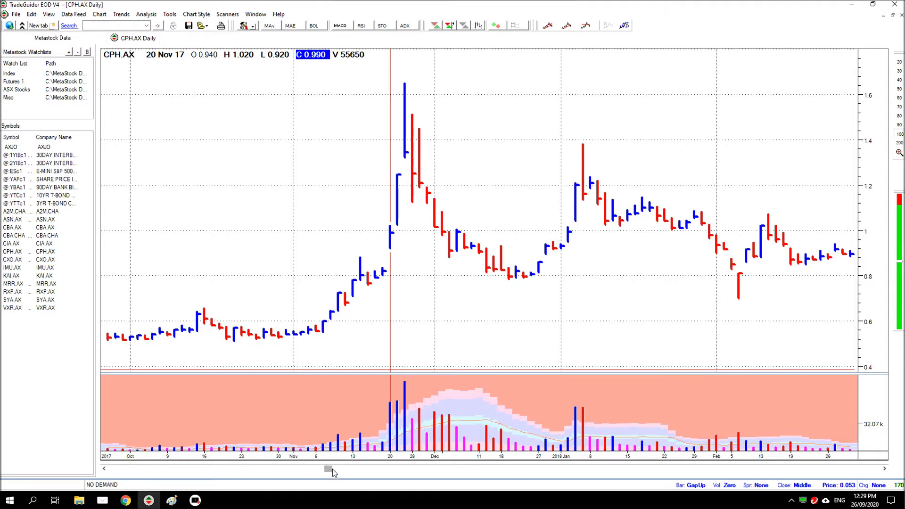
Step: Place a horizontal trend line at the close of the 22 March 2017 high-volume bar on the CPH.AX chart
left_click_drag(328, 469, 170, 495)
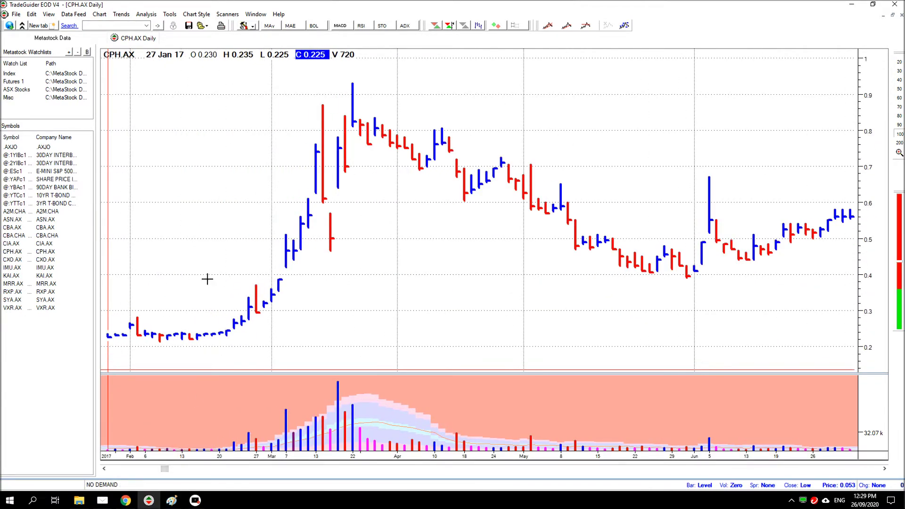
left_click(351, 121)
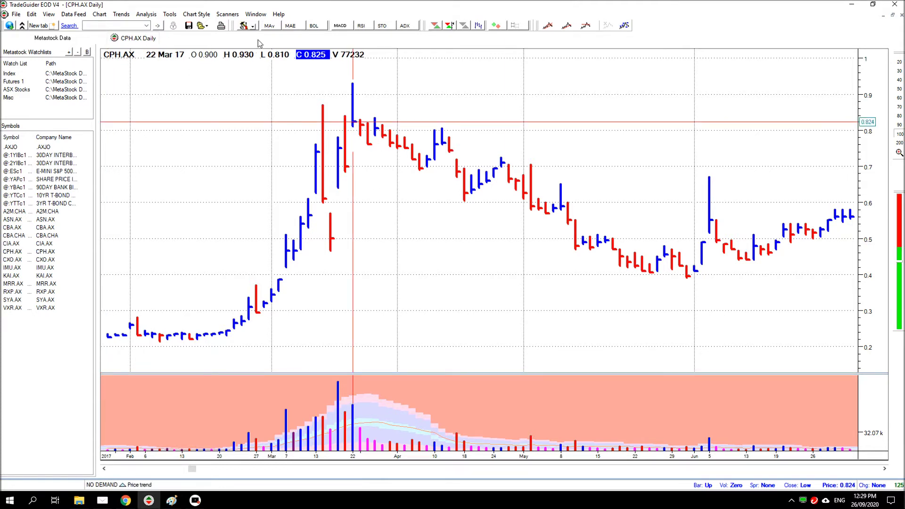
left_click(120, 18)
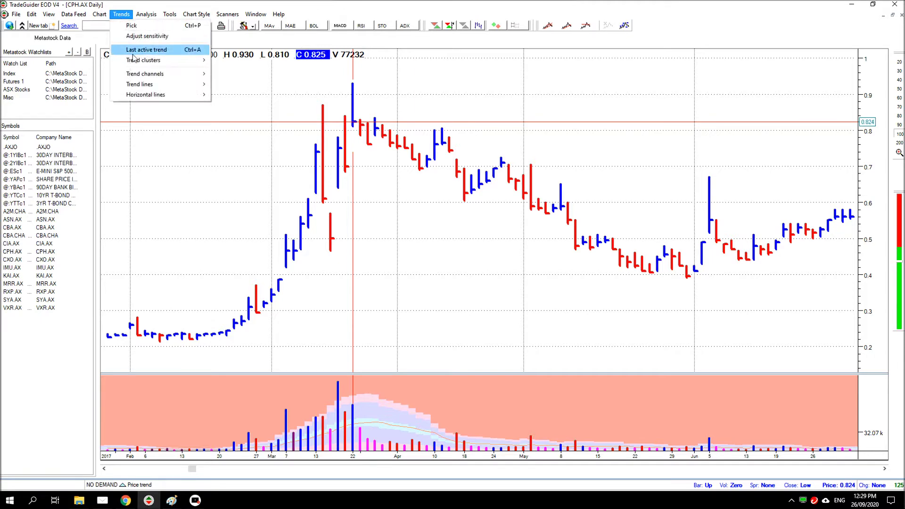
mouse_move(170, 96)
left_click(252, 95)
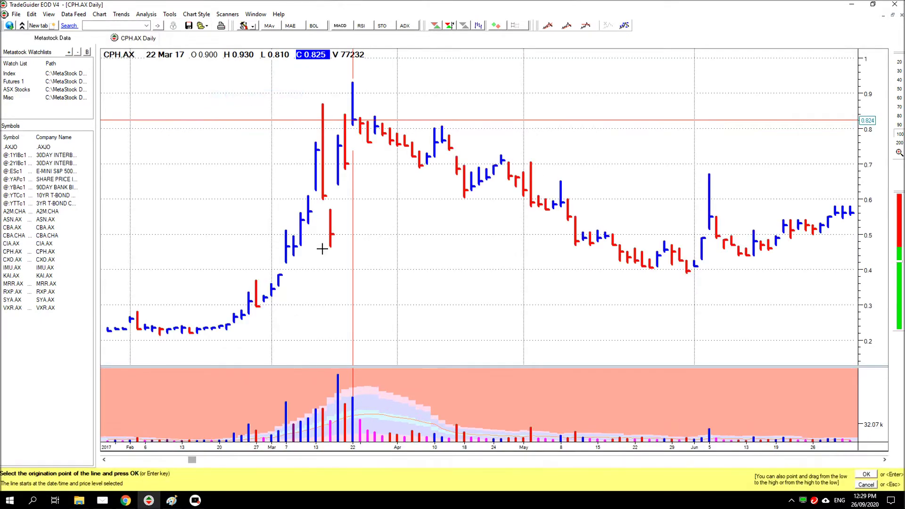
left_click(866, 475)
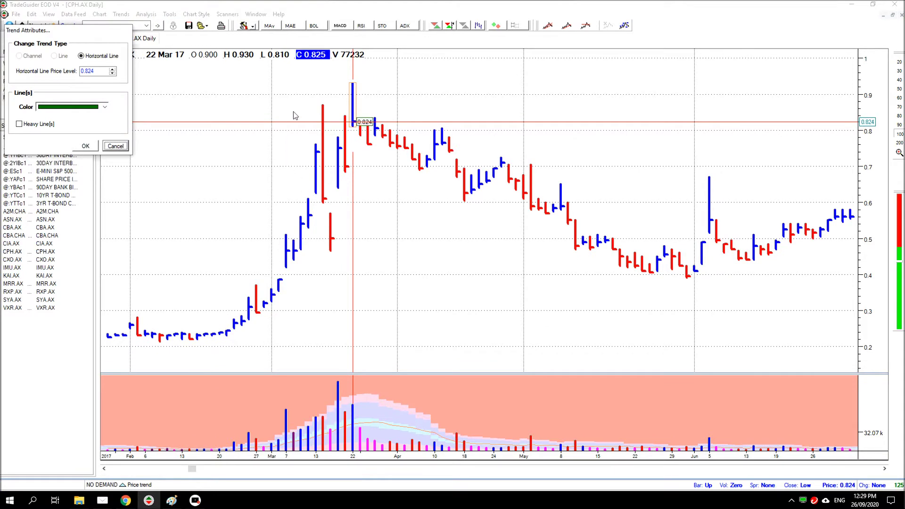
Step: Set the horizontal line's price level to 0.825
left_click(104, 71)
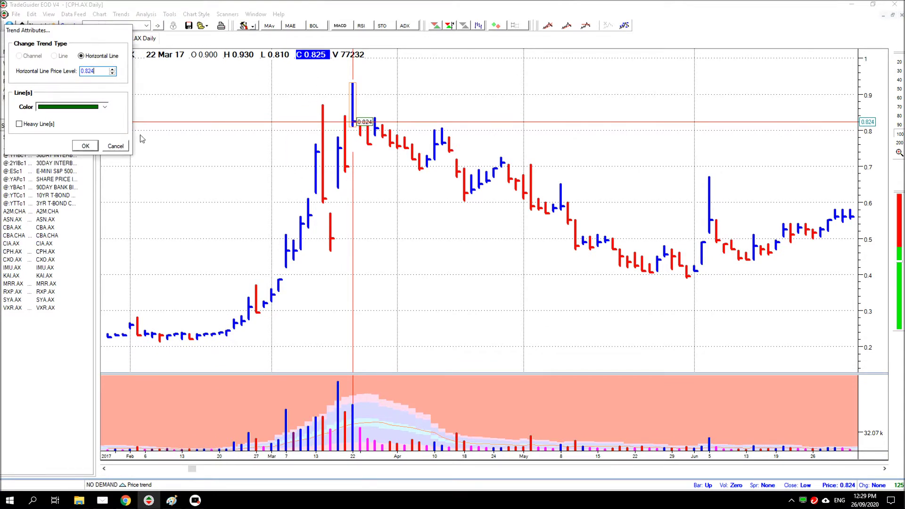
key("BackSpace")
type("5")
left_click(85, 146)
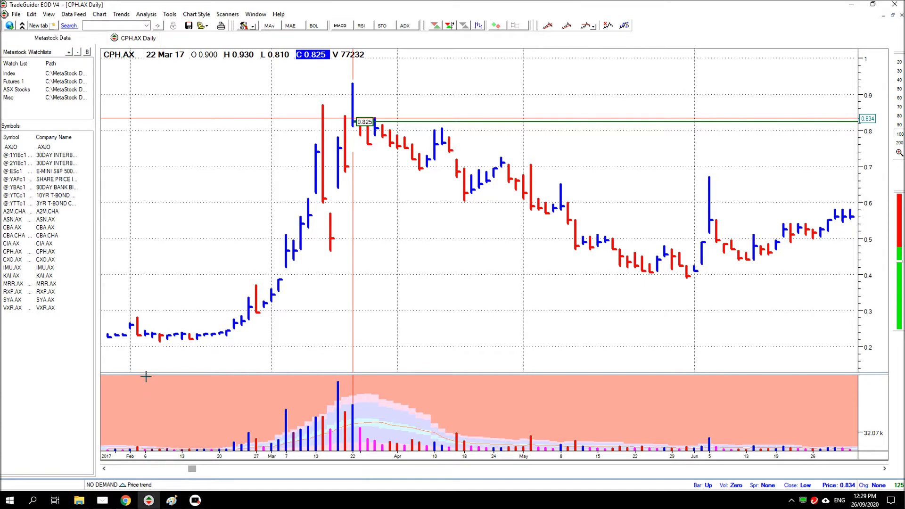
Step: Inspect the 20 November 2017 gap-up bar and its volume against the 0.825 line
left_click_drag(192, 469, 396, 497)
key("Home")
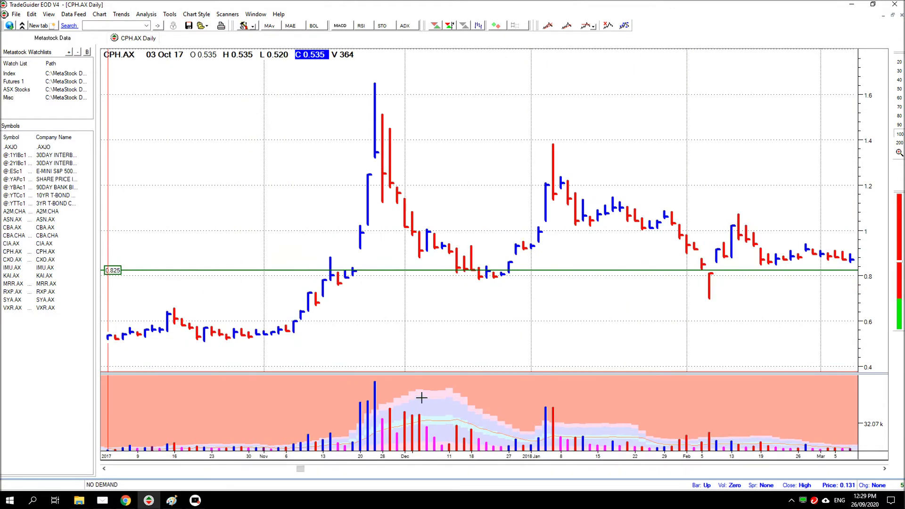
left_click(358, 400)
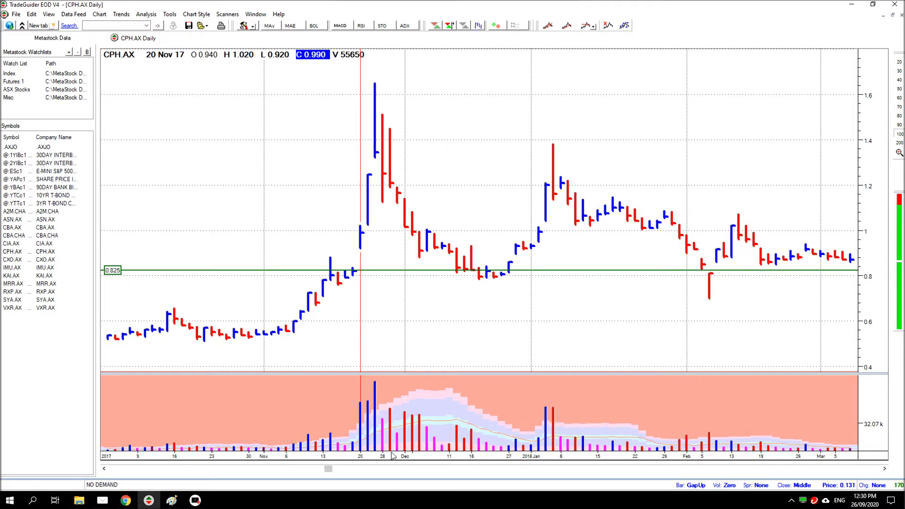
left_click(851, 370)
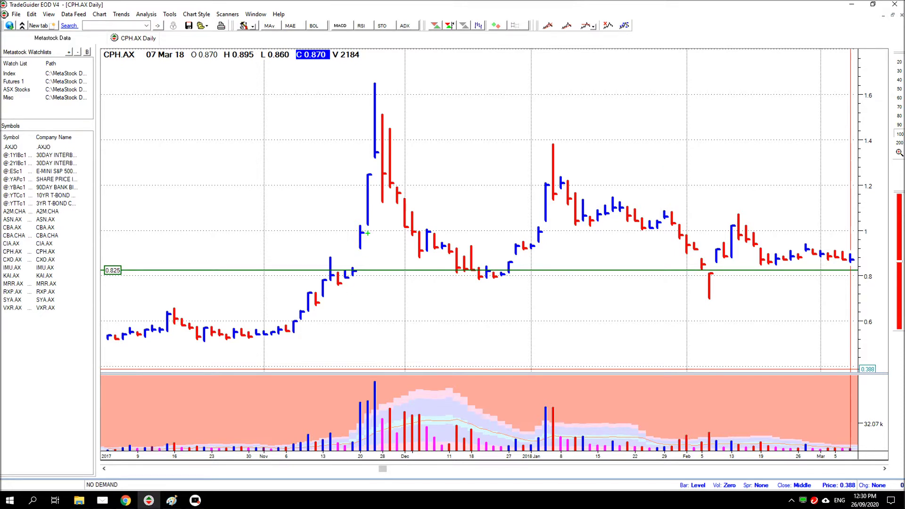
Step: Mark the November 2017 wide-spread up bars, their closes and high volumes with green arrows
left_click_drag(367, 233, 403, 268)
left_click_drag(368, 397, 350, 354)
left_click_drag(361, 175, 310, 175)
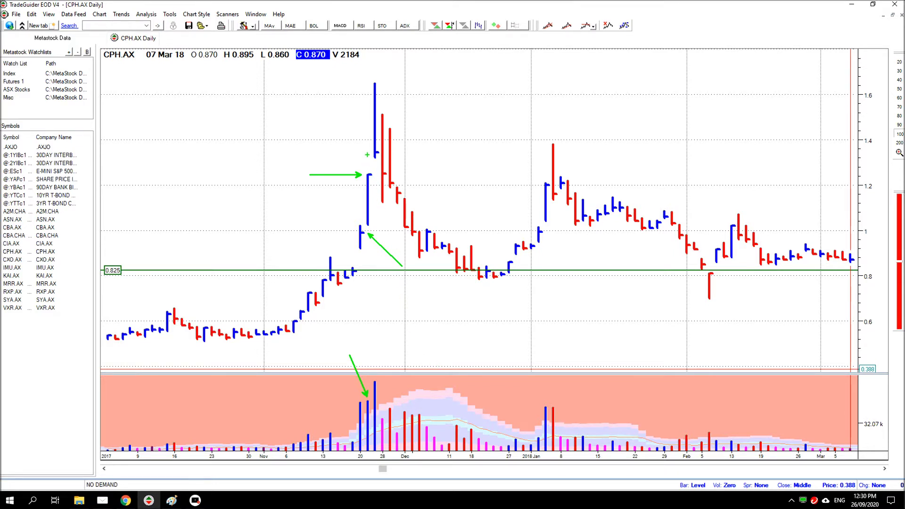
left_click_drag(366, 154, 298, 153)
left_click_drag(324, 203, 356, 225)
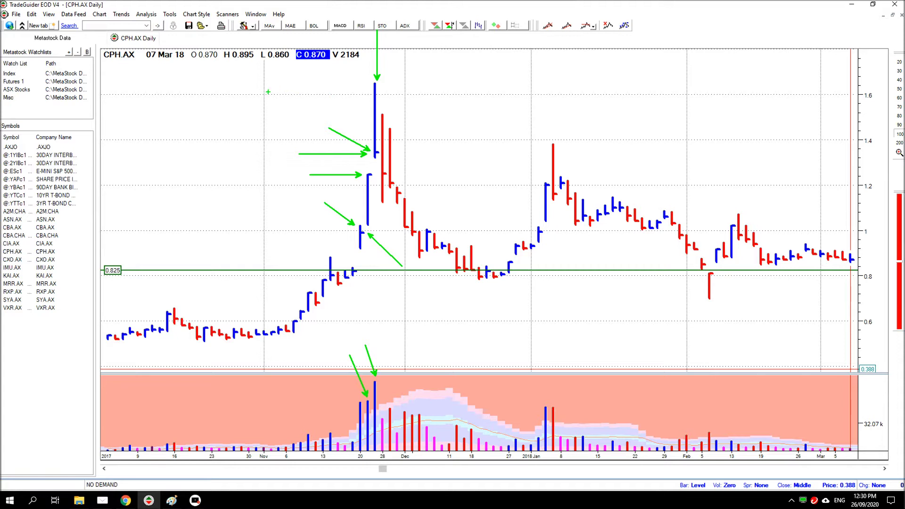
Step: Mark the two red bars after the November peak and their volumes with arrows, and underline the low volume before the rally
left_click_drag(386, 113, 426, 66)
left_click_drag(414, 98, 391, 127)
left_click_drag(383, 407, 399, 381)
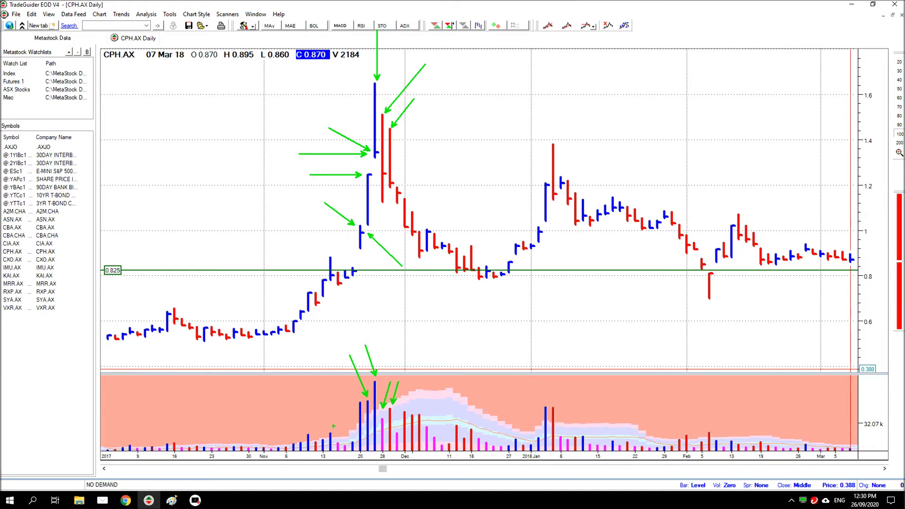
left_click_drag(288, 443, 113, 438)
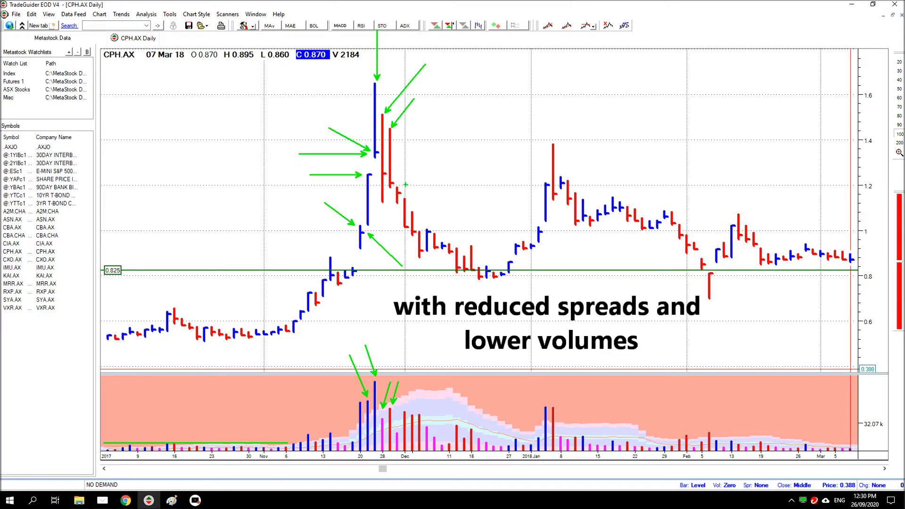
Step: Draw green lines tracing the December decline and its falling volume, the support near 0.8 and the rebound from it
left_click_drag(405, 185, 488, 268)
left_click_drag(426, 423, 426, 251)
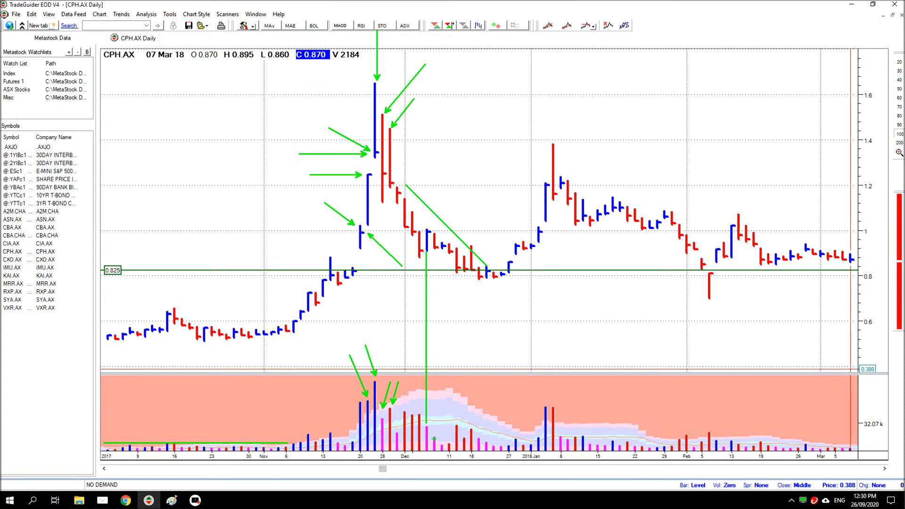
mouse_move(434, 427)
left_mouse_down()
mouse_move(448, 449)
mouse_move(448, 441)
left_mouse_up()
left_click_drag(432, 254, 450, 259)
left_click_drag(456, 275, 530, 275)
left_click_drag(515, 275, 548, 243)
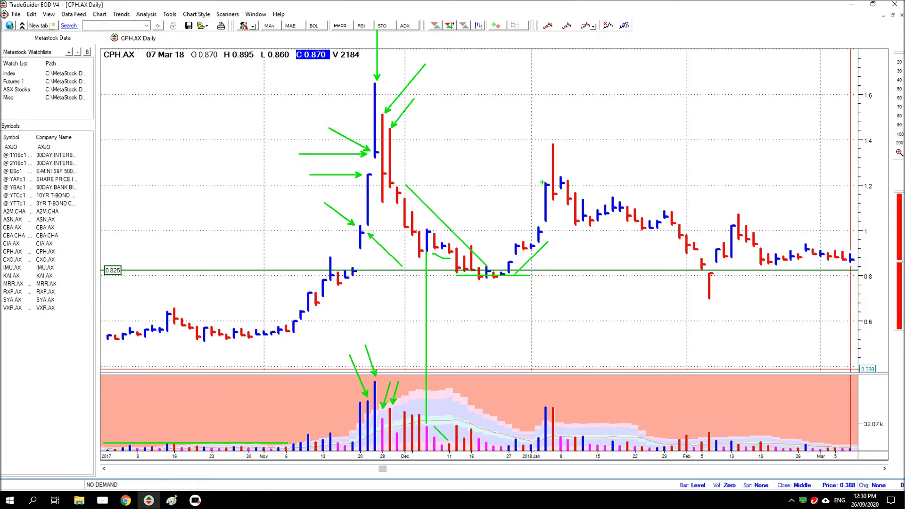
Step: Mark the early January 2018 wide up bar and the red bar after it, along with their volumes, with green arrows
left_click_drag(542, 182, 507, 121)
left_click_drag(545, 402, 515, 354)
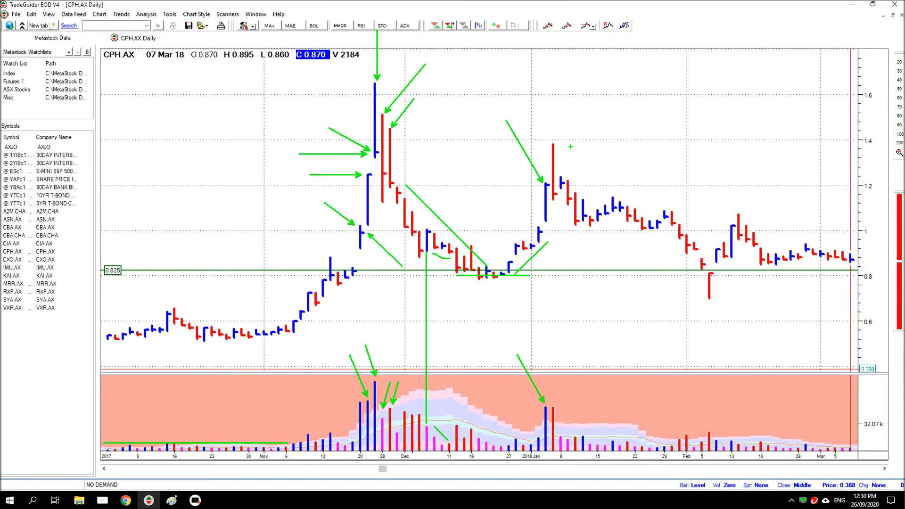
left_click_drag(557, 141, 579, 76)
left_click_drag(552, 204, 559, 245)
left_click_drag(556, 399, 570, 361)
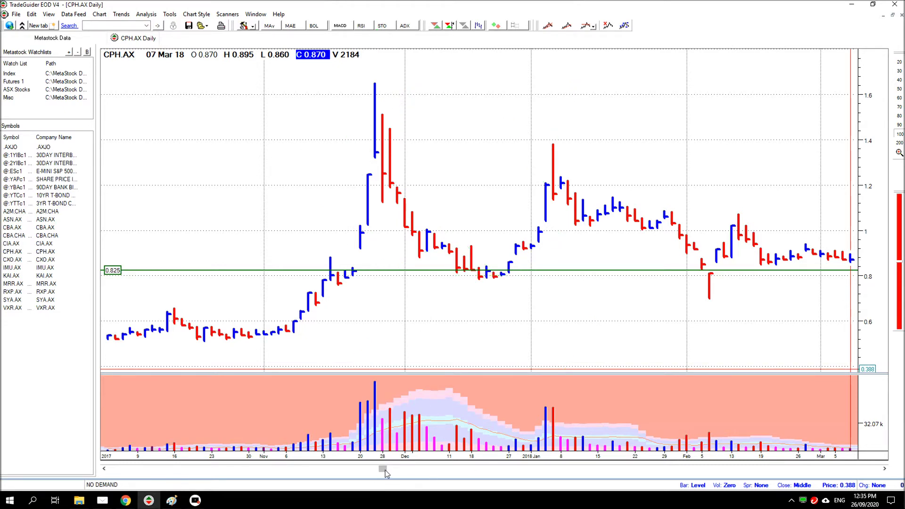
Step: Open the AJM.AX daily chart from the ASX Stocks watchlist
left_click_drag(384, 467, 309, 495)
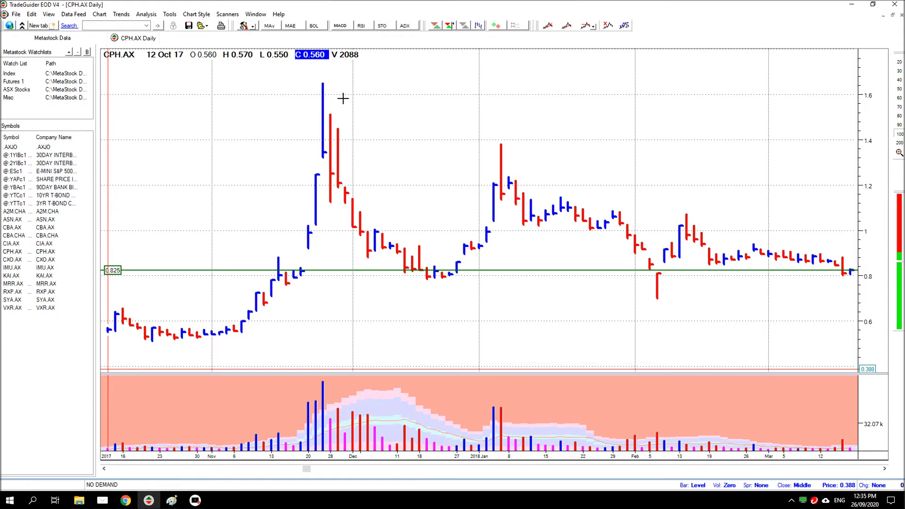
left_click(319, 218)
left_click(14, 90)
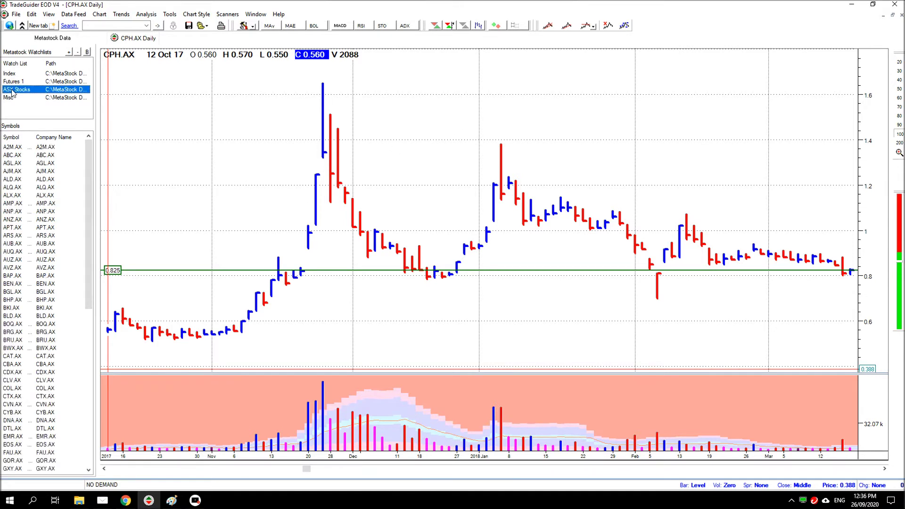
double_click(9, 172)
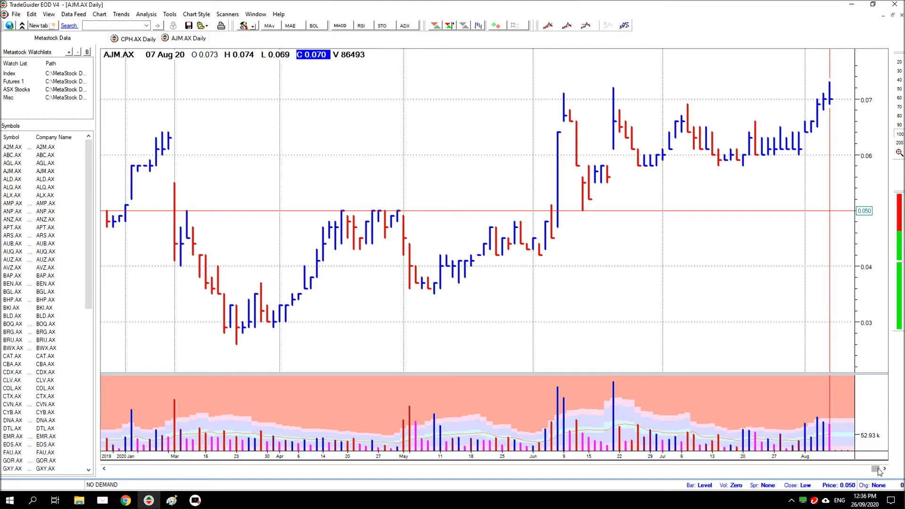
Step: Review the AJM.AX daily chart from September 2017 to July 2018 with 200 bars displayed
left_click_drag(877, 470, 703, 494)
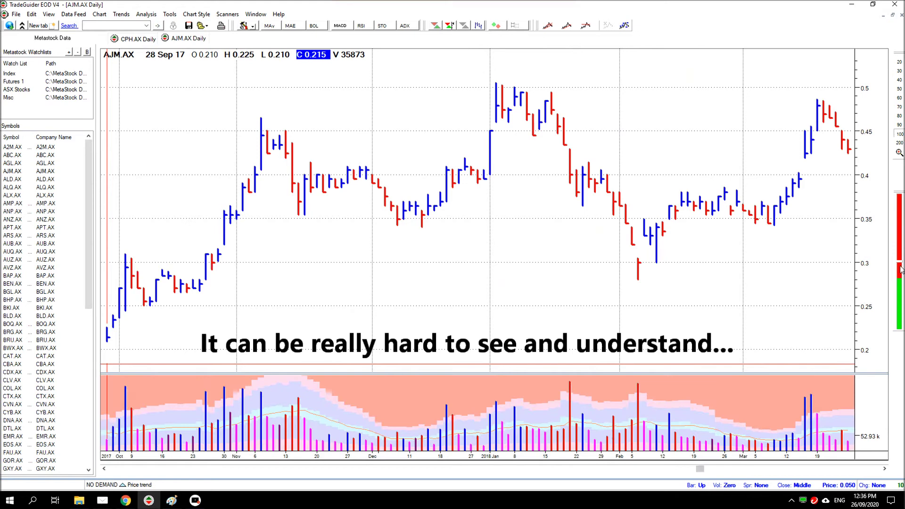
left_click(900, 142)
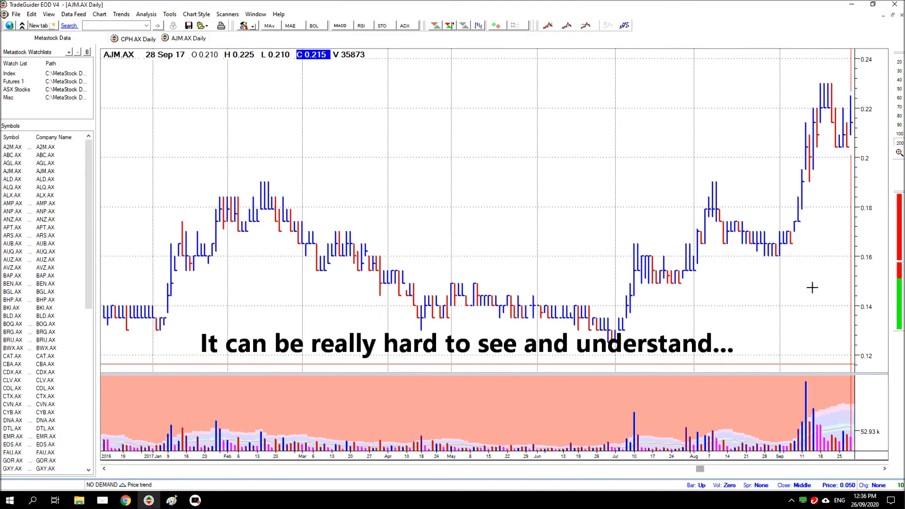
left_click_drag(702, 471, 752, 479)
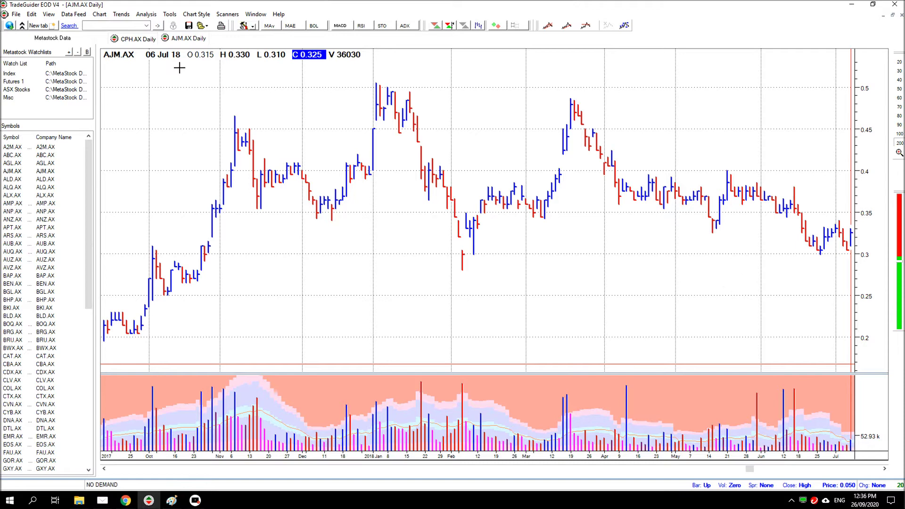
Step: Switch the AJM.AX chart to the weekly timeframe with 100 bars displayed
left_click(158, 26)
left_click(175, 58)
scroll(543, 285, "up", 3)
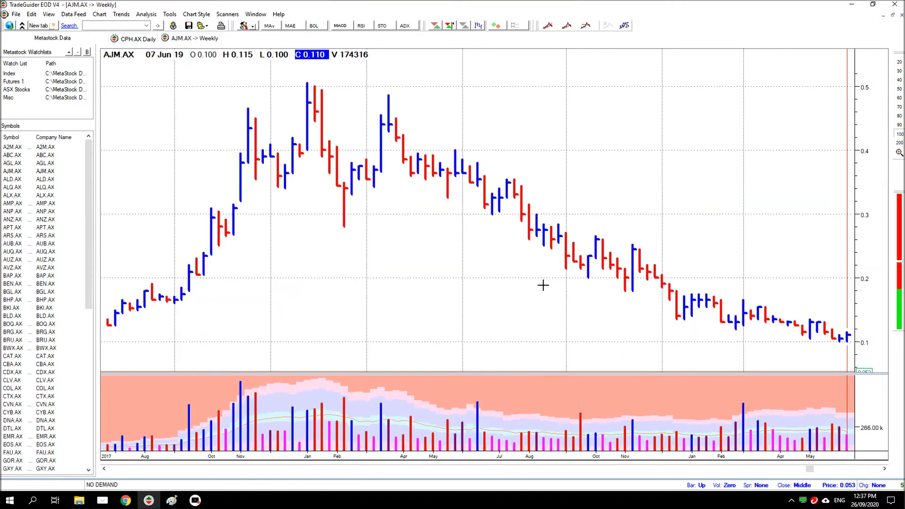
Step: Inspect the weekly bars of 3 November 2017 and 22 June 2018, and compare the chart's history from March 2016 to March 2019
left_click(240, 195)
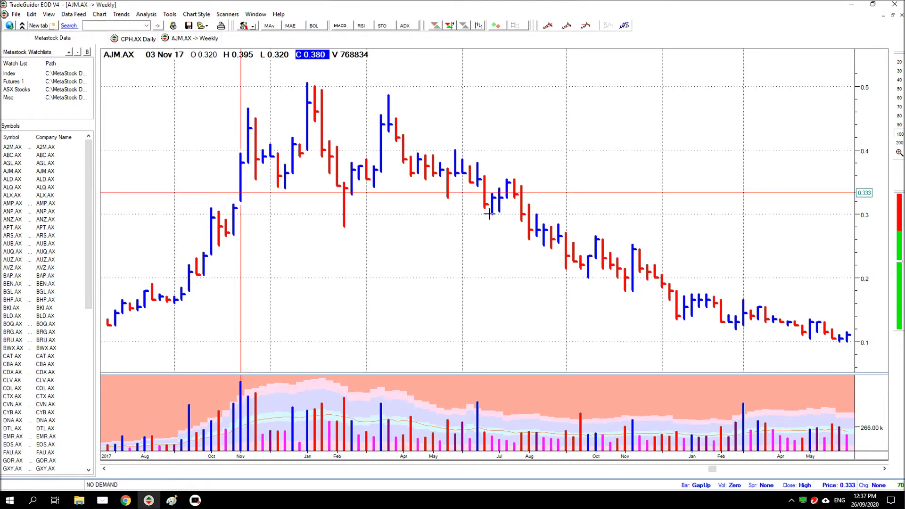
left_click(485, 190)
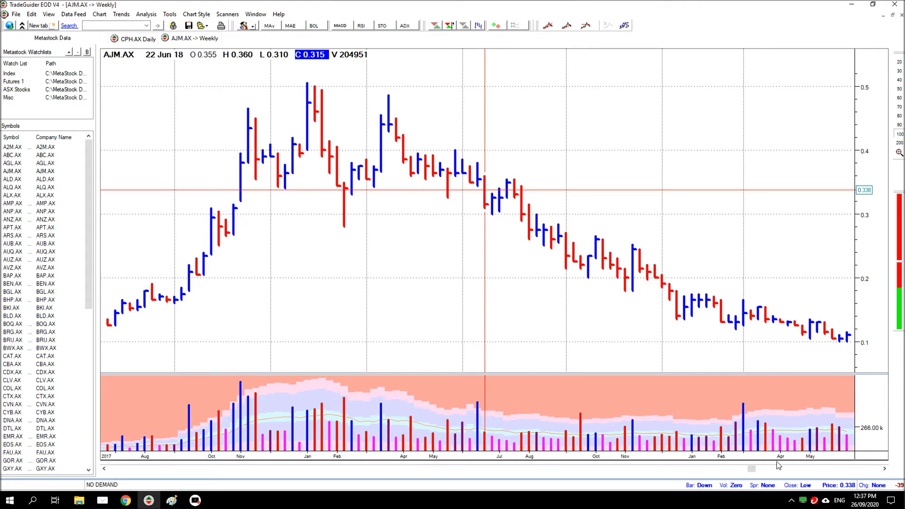
left_click_drag(753, 472, 613, 498)
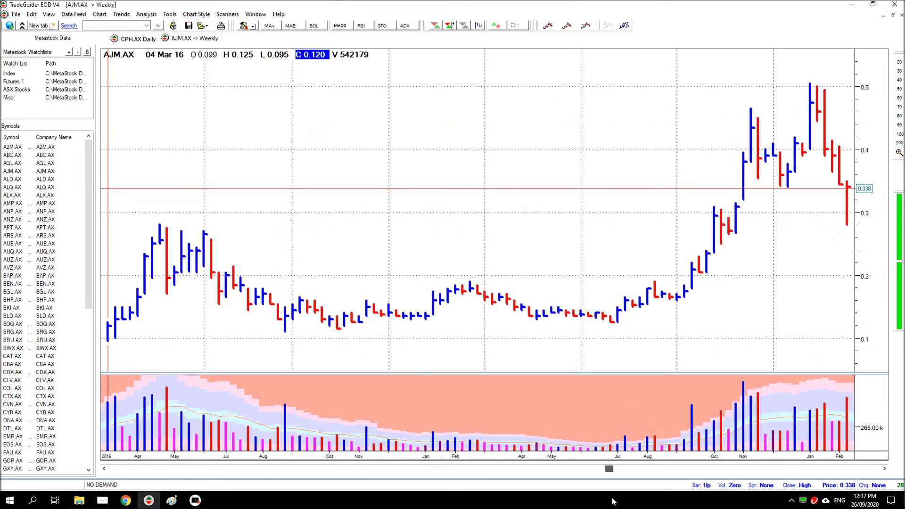
left_click_drag(612, 501, 794, 486)
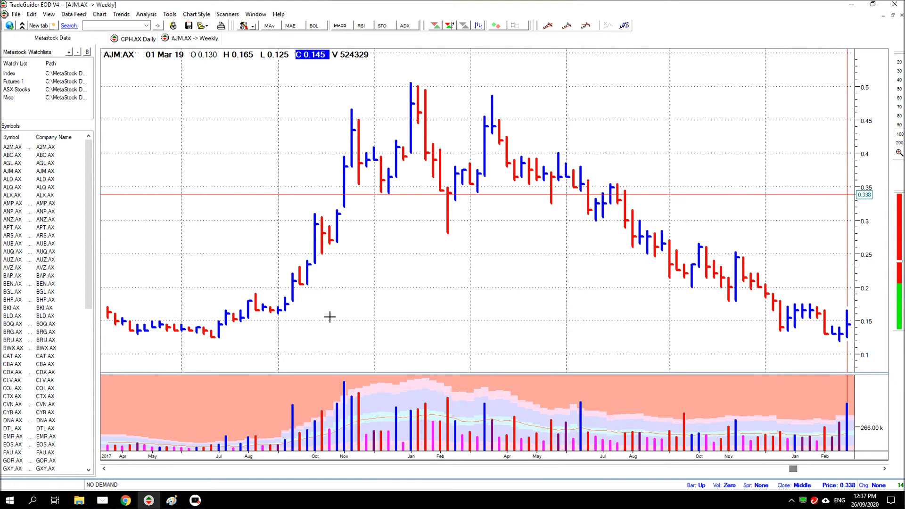
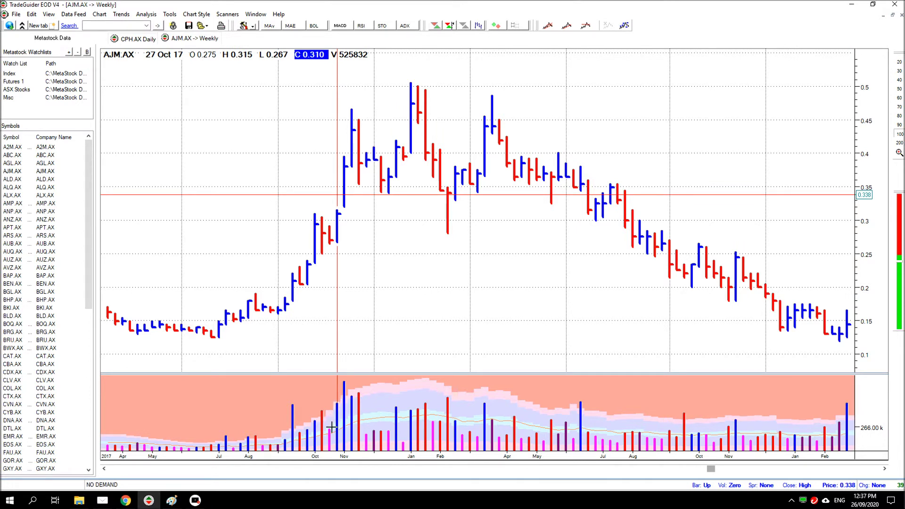
Step: Examine the AJM.AX weekly bars backwards from 27 October 2017 to the low-volume base of April 2017
key("Left")
key("Left")
key("Left")
key("Left")
key("Left")
key("Left")
key("Left")
key("Left")
key("Left")
key("Left")
key("Left")
key("Left")
key("Left")
key("Left")
key("Left")
key("Left")
key("Left")
key("Left")
key("Left")
key("Left")
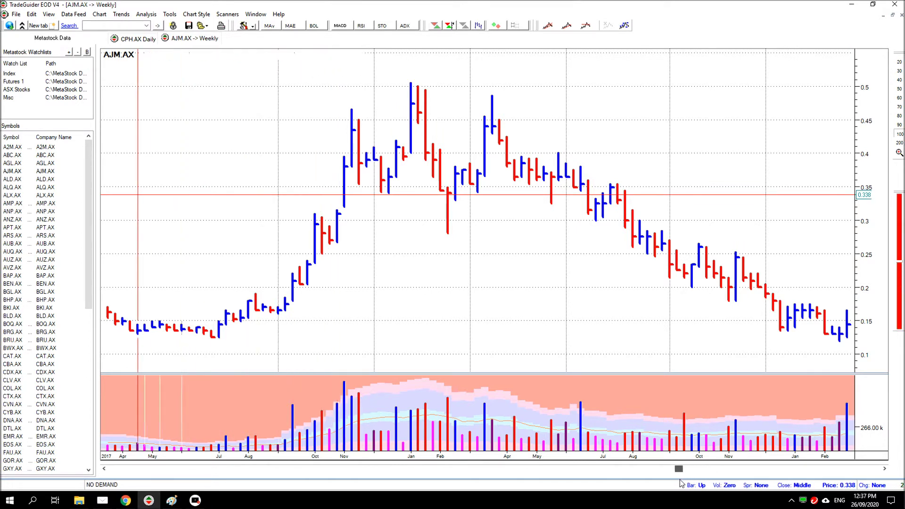
Step: Examine the AJM.AX weekly bars of the low-volume base, including 28 April, 19 May and 26 May 2017
key("Left")
key("Left")
key("Left")
key("Left")
key("Left")
key("Left")
key("Left")
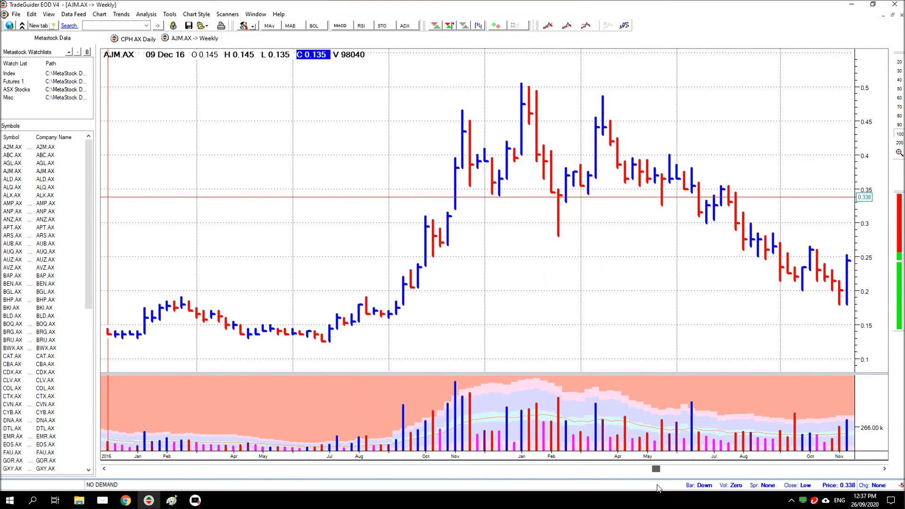
left_click(278, 354)
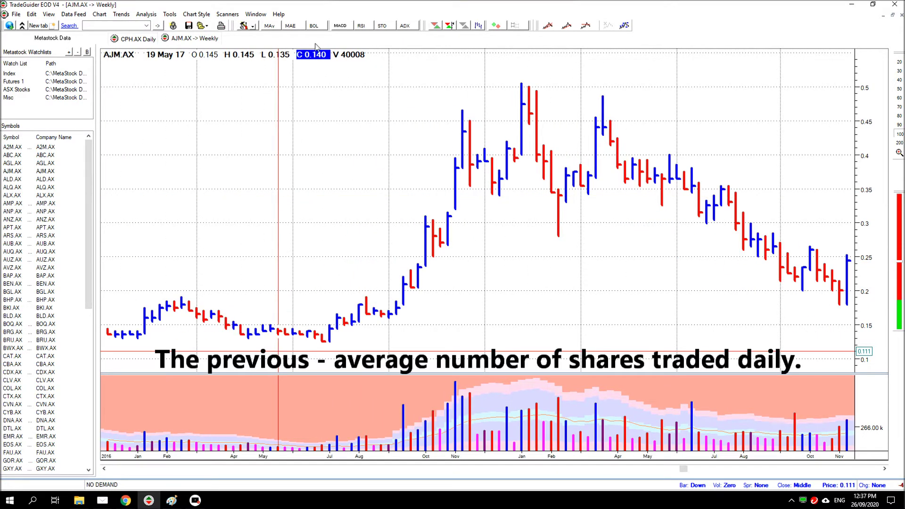
left_click(256, 332)
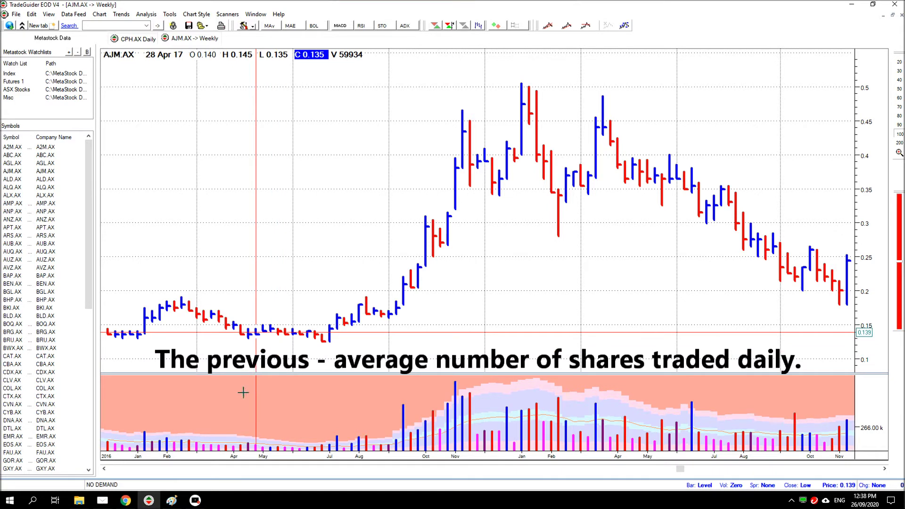
left_click(279, 338)
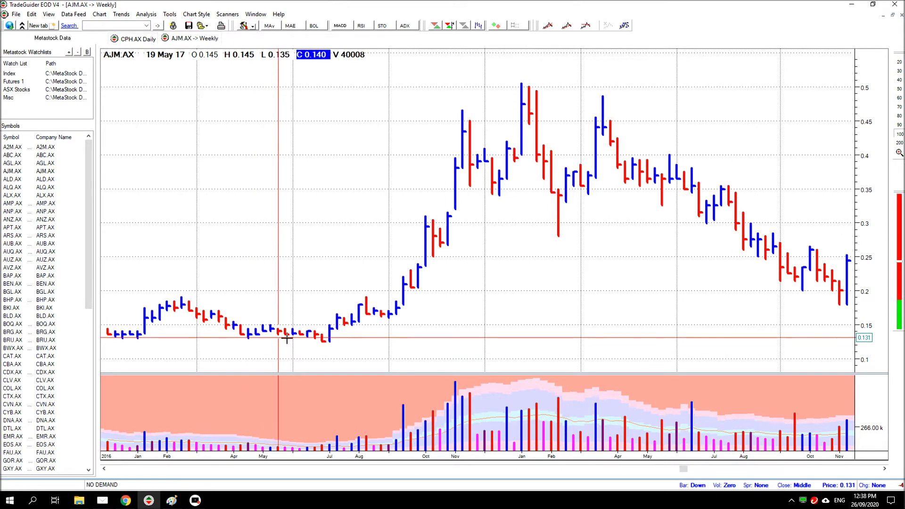
left_click(286, 339)
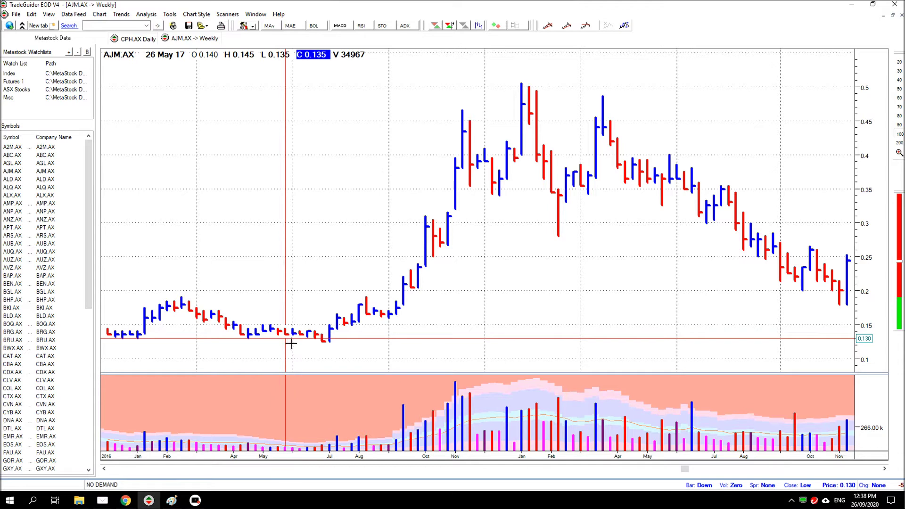
left_click(292, 344)
Step: Compare the high-volume weekly bars of 15 September and 3 November 2017 with the chart extending to December 2018
left_click(403, 408)
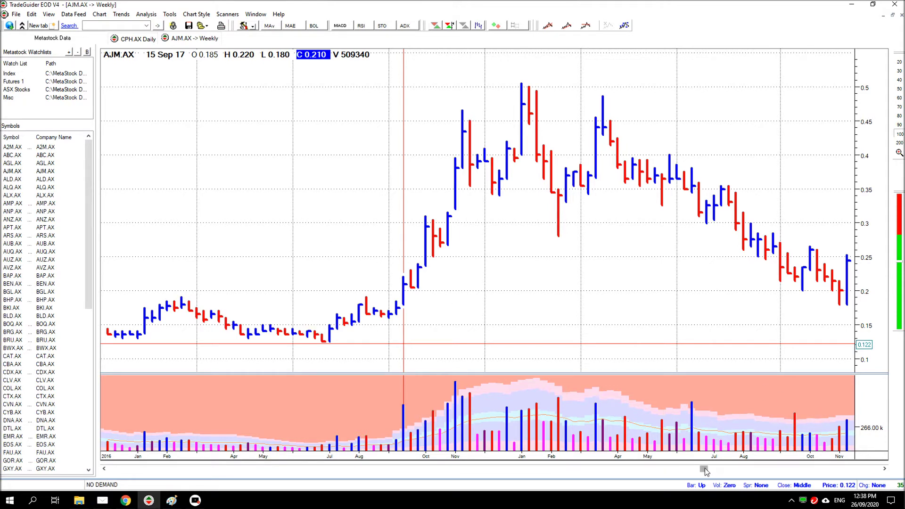
left_click_drag(706, 471, 782, 470)
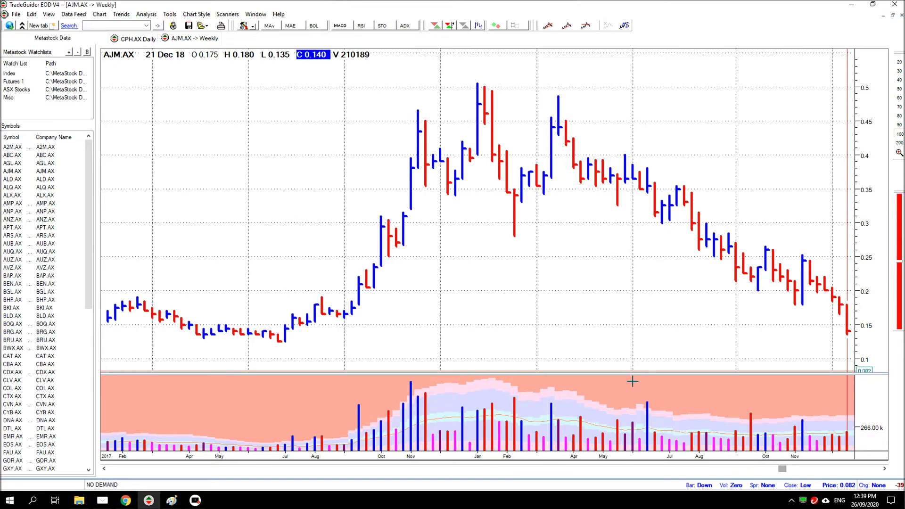
left_click(361, 411)
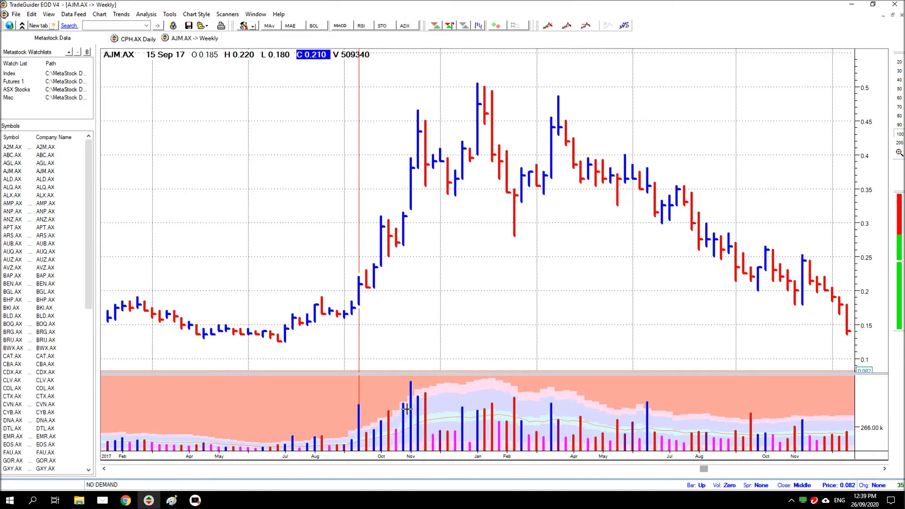
left_click(411, 390)
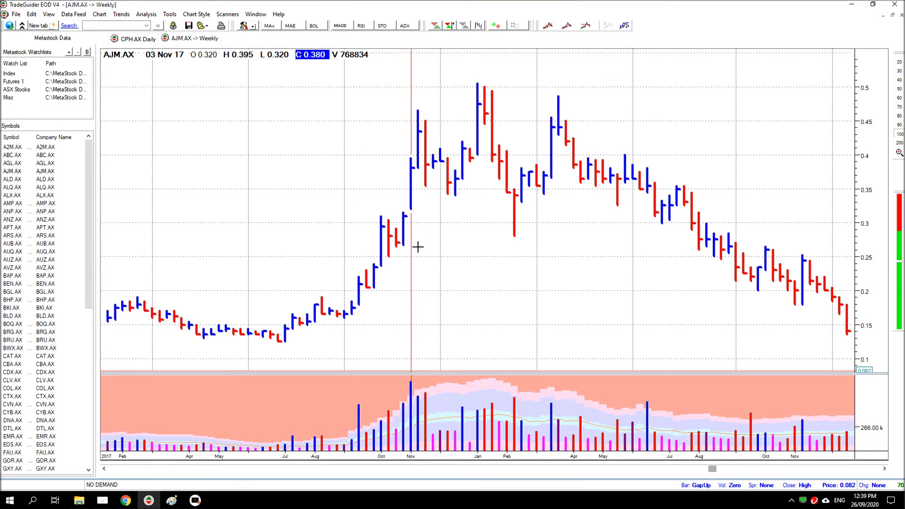
Step: Draw arrows at the gap below the 3 November 2017 bar, at its high, and at the following bar's high and volume
left_click_drag(413, 218, 458, 219)
left_click_drag(406, 154, 382, 127)
left_click_drag(415, 106, 403, 87)
left_click_drag(417, 390, 430, 331)
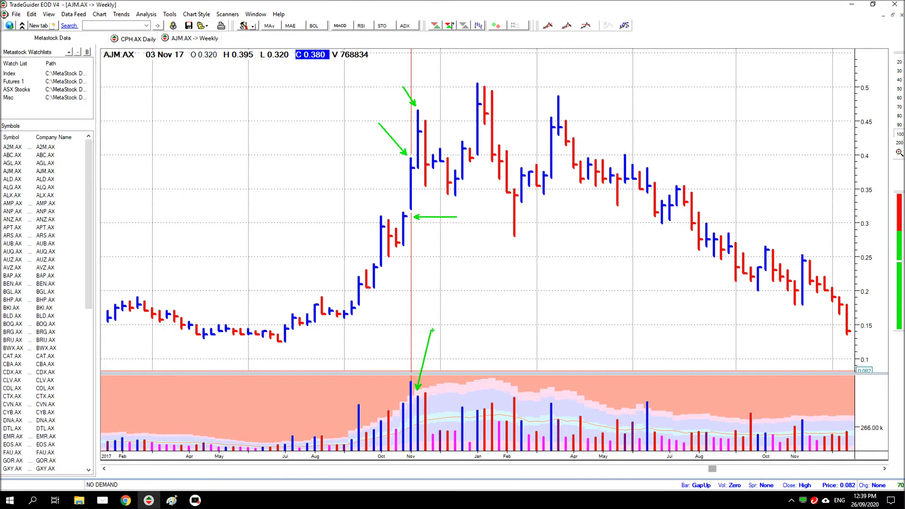
Step: Draw arrows at the close of the November 2017 peak bar and at the next down bar's high, low, volume and close
left_click_drag(416, 131, 394, 121)
left_click_drag(427, 116, 443, 75)
left_click_drag(427, 189, 435, 219)
left_click_drag(428, 390, 447, 366)
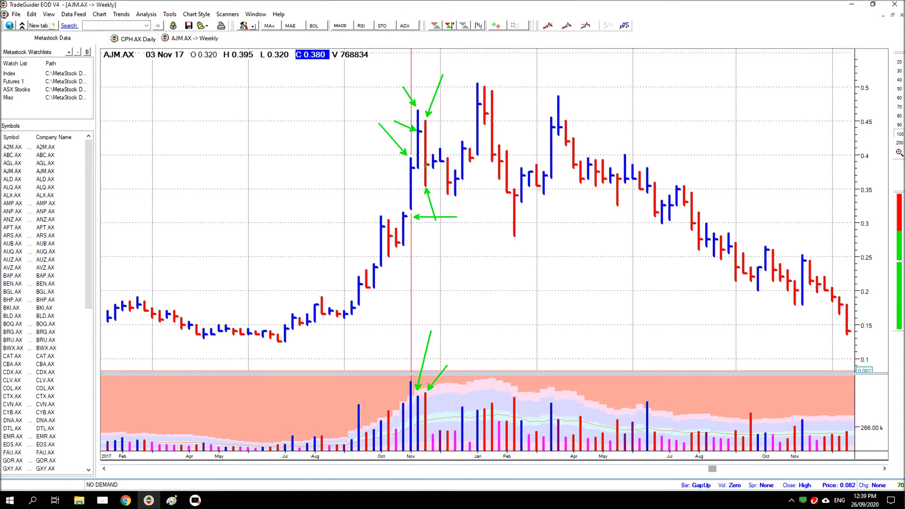
left_click_drag(427, 165, 438, 183)
Step: Mark the pullback bars after the November 2017 peak and their low volumes with arrows, and draw a horizontal line at about 0.34 from the pullback low
left_click_drag(433, 151, 446, 132)
left_click_drag(433, 427, 442, 399)
left_click_drag(448, 199, 453, 225)
left_click_drag(448, 425, 449, 401)
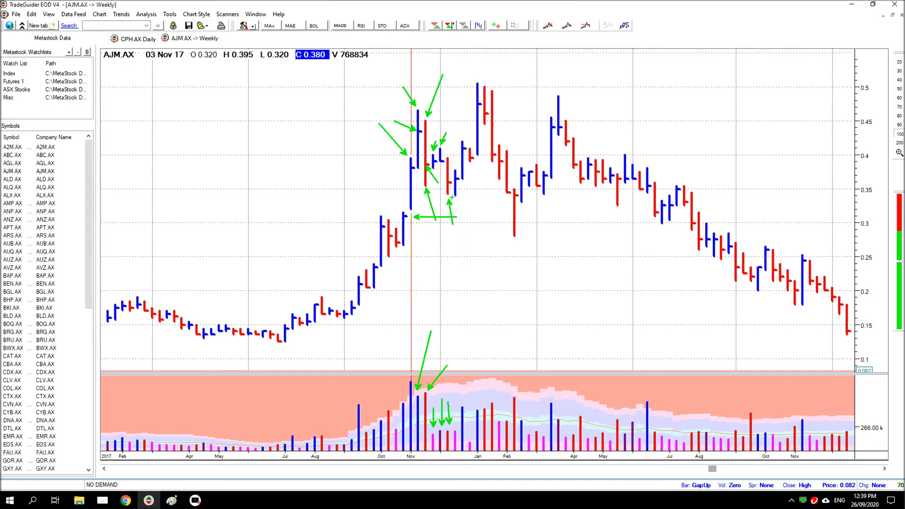
left_click_drag(451, 194, 726, 194)
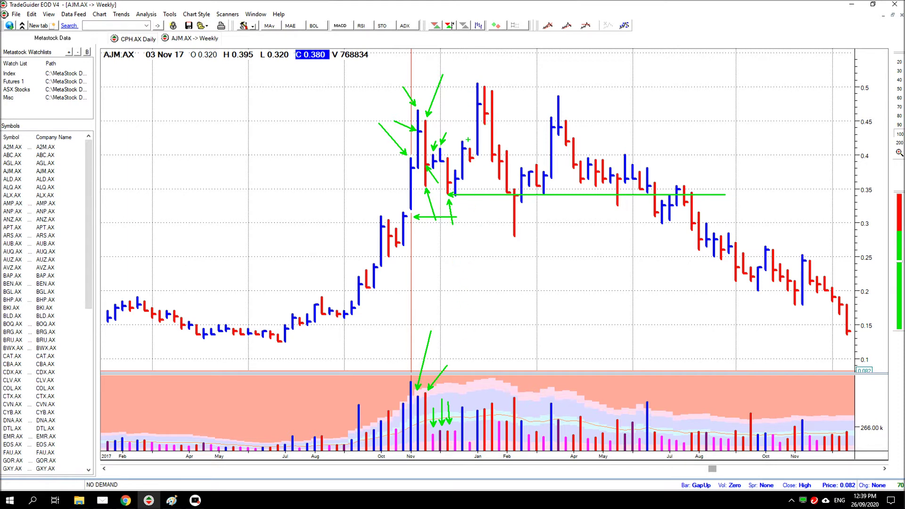
Step: Draw arrows at the late December 2017 up bar's high and volume, and at the following down bar's low and volume
left_click_drag(462, 137, 462, 83)
left_click_drag(464, 403, 474, 354)
left_click_drag(472, 166, 475, 182)
left_click_drag(470, 434, 468, 414)
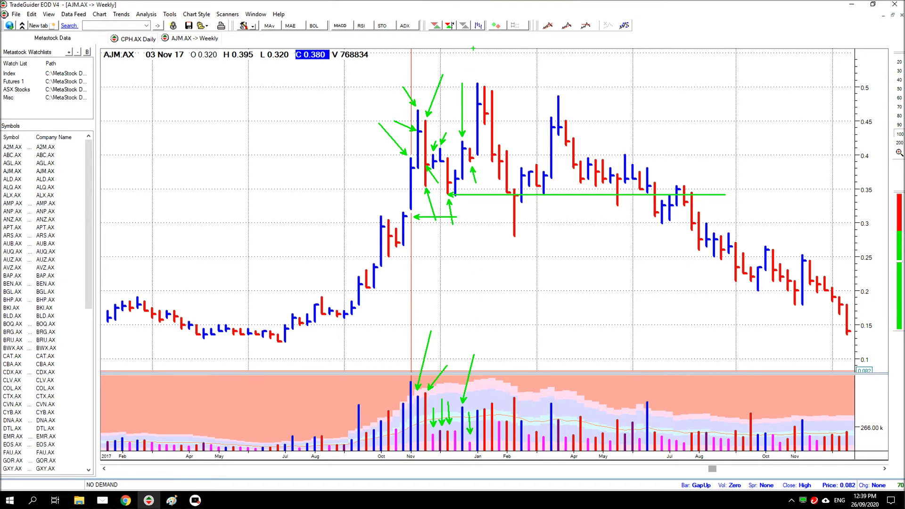
Step: Mark the January 2018 peak bar's high, volume and close with arrows, and point out the highs around the top
left_click_drag(476, 79, 475, 45)
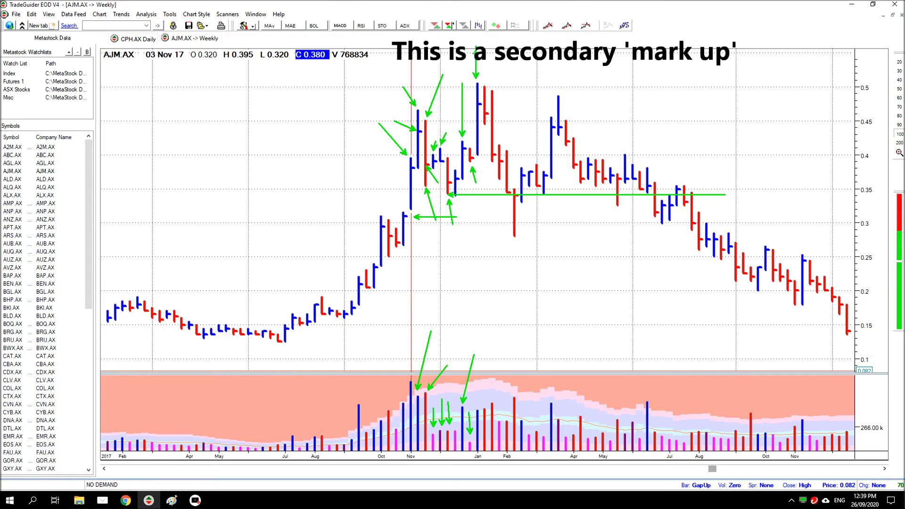
left_click_drag(478, 404, 474, 354)
left_click_drag(469, 103, 448, 109)
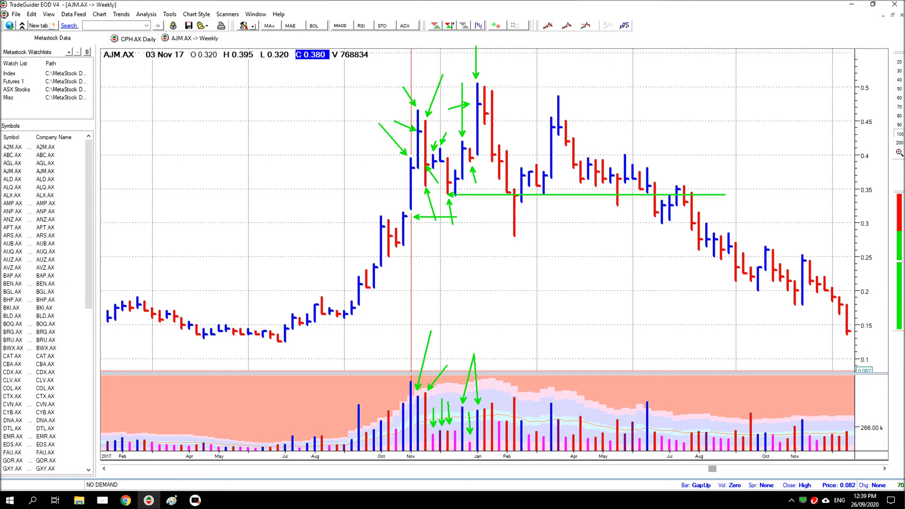
left_click_drag(489, 85, 514, 65)
left_click_drag(473, 80, 444, 41)
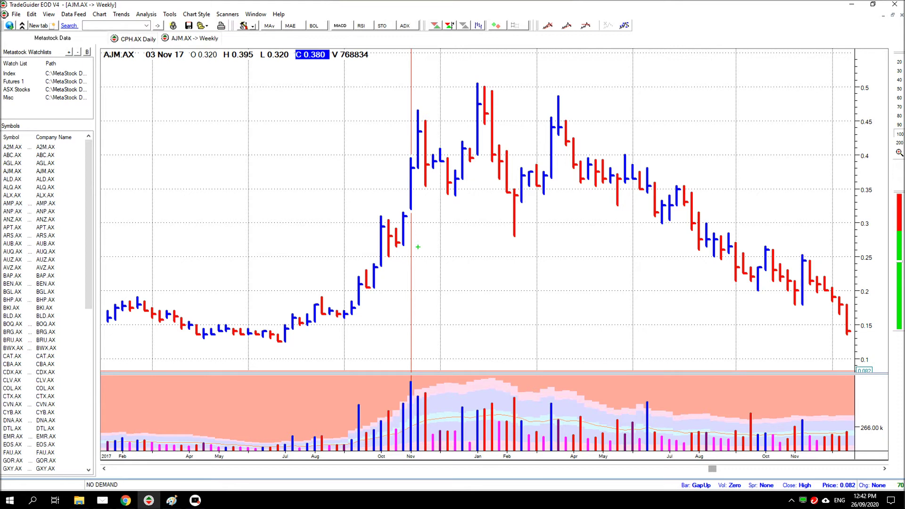
Step: Trace the rise into the November 2017 peak and the subsequent pullback with lines on both price and volume
left_click_drag(412, 146, 395, 230)
left_click_drag(377, 418, 412, 383)
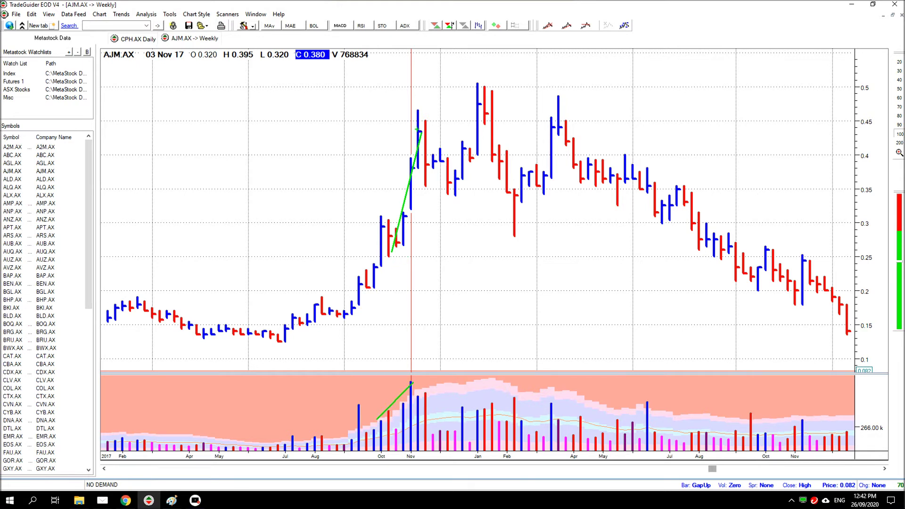
left_click_drag(421, 135, 452, 181)
left_click_drag(425, 394, 453, 433)
Step: Trace the rally to the January 2018 high, mark its volume bars, and draw a horizontal line from the November 2017 high
left_click_drag(452, 182, 480, 74)
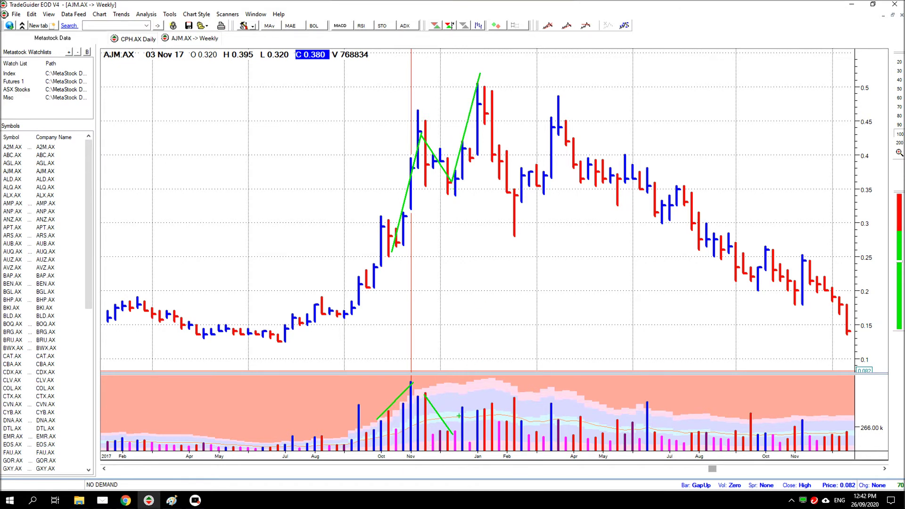
mouse_move(453, 434)
left_mouse_down()
mouse_move(475, 390)
mouse_move(459, 369)
left_mouse_up()
left_click_drag(478, 406, 478, 357)
left_click_drag(418, 109, 565, 109)
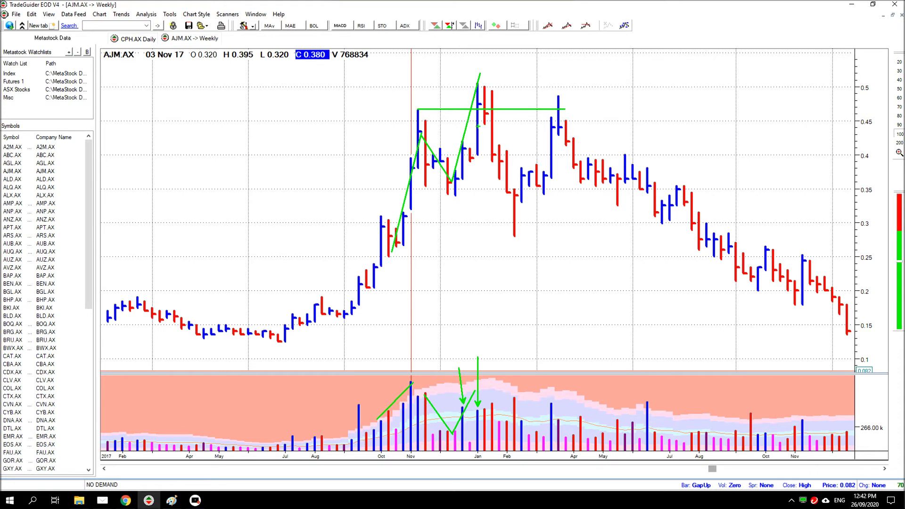
Step: Trace the fall into February 2018, extend a horizontal line at about 0.34, and mark the February bar's low and volume with arrows
left_click_drag(480, 74, 514, 195)
left_click_drag(515, 193, 521, 198)
left_click_drag(448, 196, 796, 197)
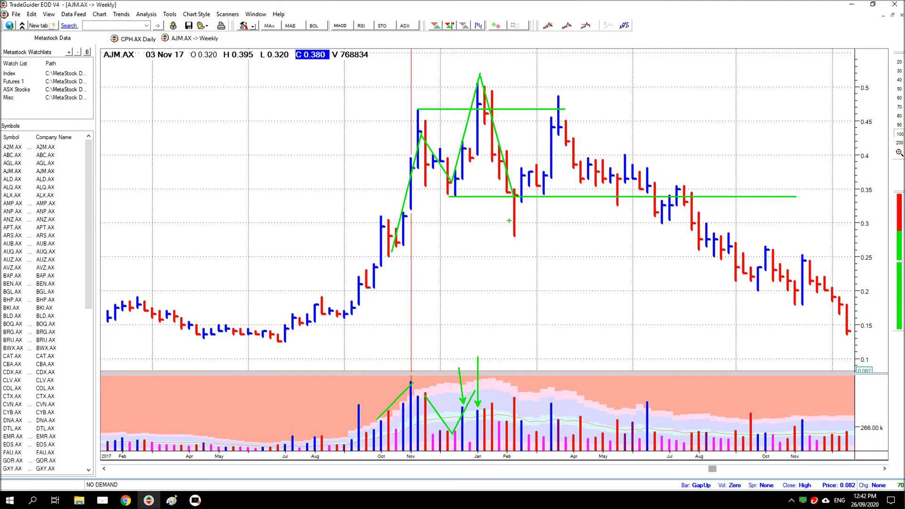
left_click_drag(516, 245, 494, 294)
left_click_drag(520, 387, 529, 328)
Step: Trace the recovery to March 2018 and mark the highs and volumes of the bars around that third peak with arrows
left_click_drag(516, 195, 552, 125)
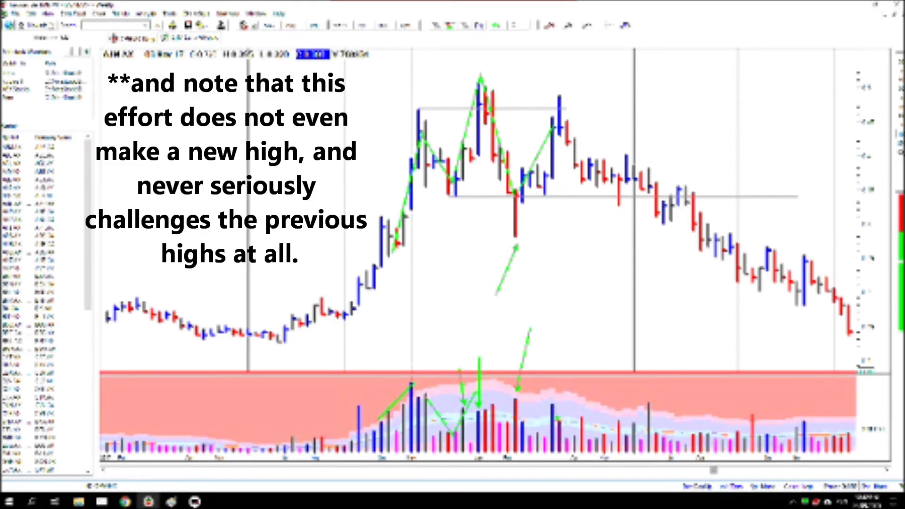
left_click_drag(551, 400, 552, 311)
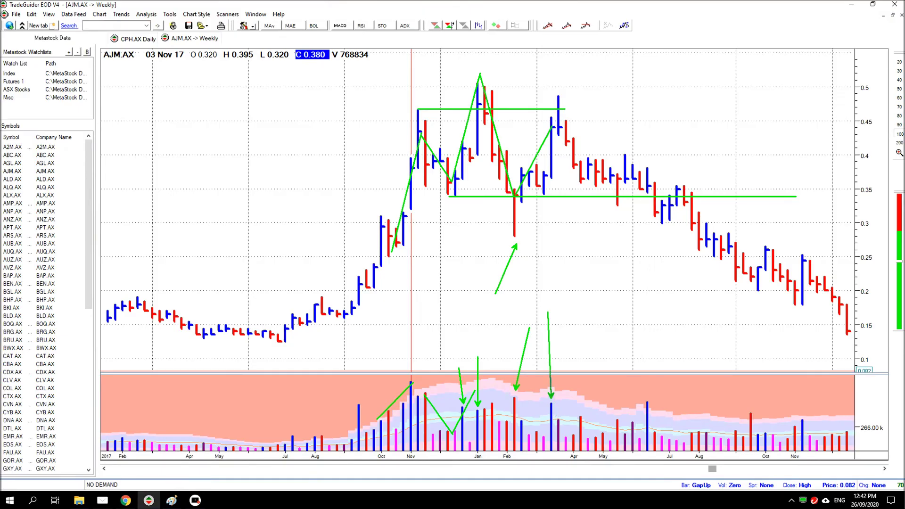
left_click_drag(547, 113, 524, 45)
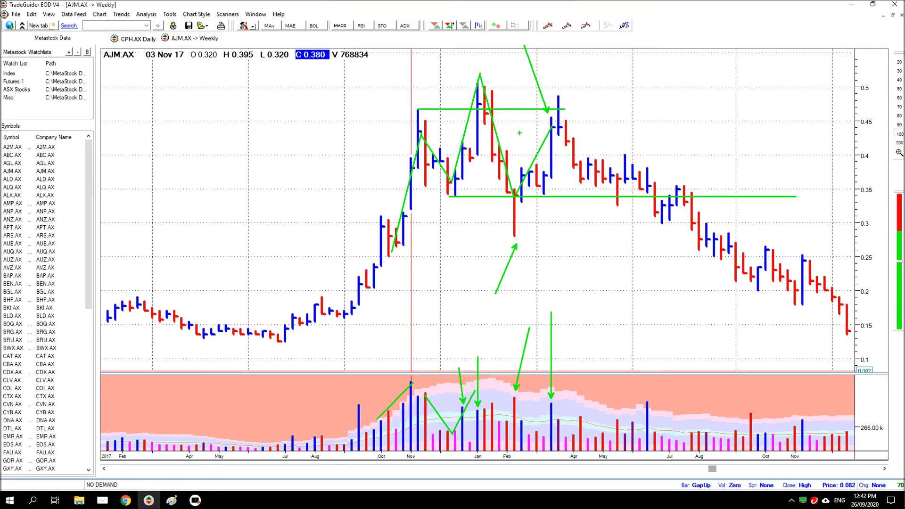
left_click_drag(561, 93, 575, 59)
left_click_drag(562, 413, 571, 388)
left_click_drag(569, 120, 578, 103)
Step: Draw horizontal lines across the April to June 2018 range, and arrows at the March volume spike and the June low
left_click_drag(551, 176, 666, 175)
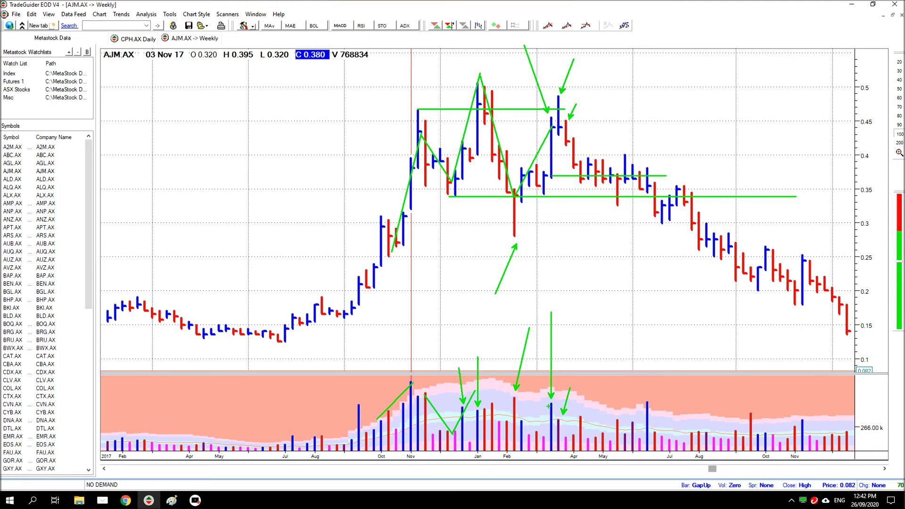
left_click_drag(553, 398, 583, 334)
left_click_drag(582, 158, 648, 157)
left_click_drag(652, 219, 617, 284)
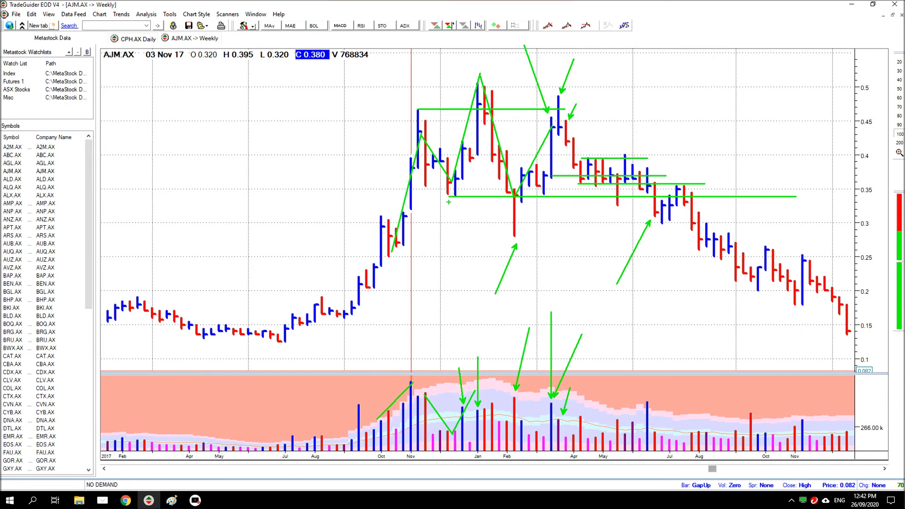
Step: Point arrows at the December 2017 low, June 2018 low and July 2018 rally high, and draw a vertical line to the July bar's volume
left_click_drag(446, 198, 417, 225)
left_click_drag(653, 219, 600, 250)
left_click_drag(680, 180, 700, 134)
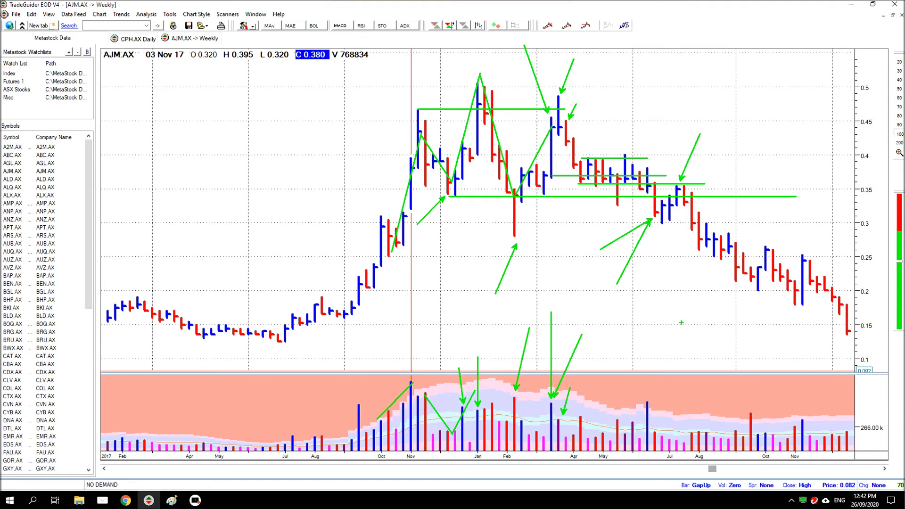
left_click_drag(677, 209, 677, 443)
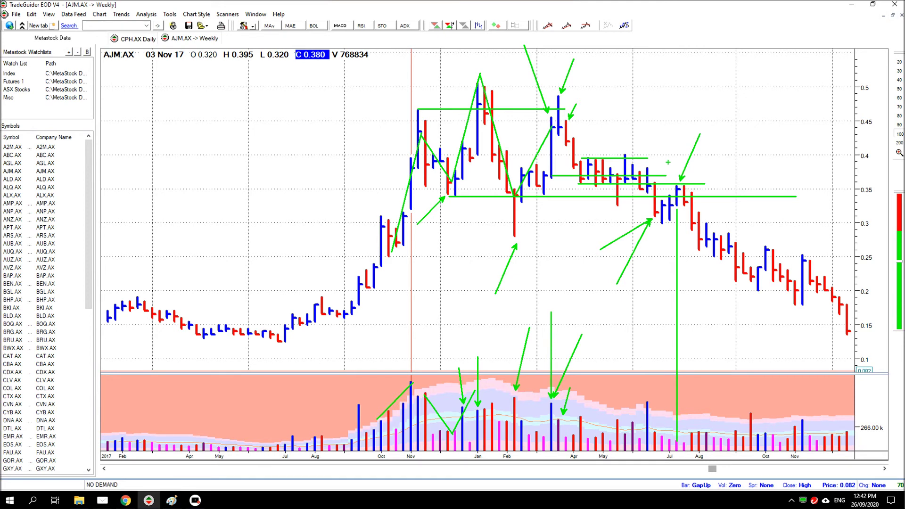
Step: Mark the July 2018 up bar and the down bars after it with arrows and a short horizontal line at the July bar's low
left_click_drag(669, 163, 678, 163)
left_click_drag(685, 209, 670, 255)
left_click_drag(690, 175, 698, 175)
left_click_drag(675, 206, 717, 205)
left_click_drag(691, 235, 674, 281)
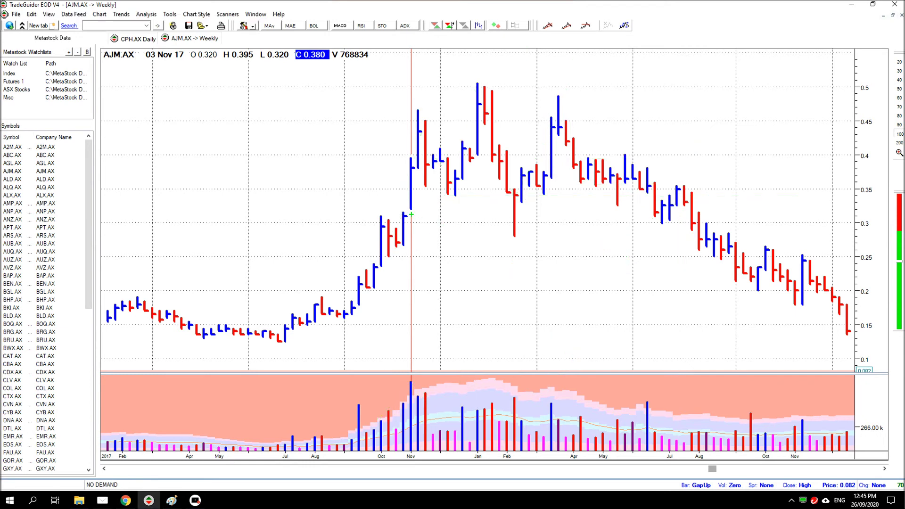
Step: Draw a horizontal line at about 0.34, an arrow at the July 2018 rally, and vertical lines linking it and the later down bar to volume
mouse_move(446, 193)
left_mouse_down()
mouse_move(698, 194)
mouse_move(680, 183)
mouse_move(695, 140)
left_mouse_up()
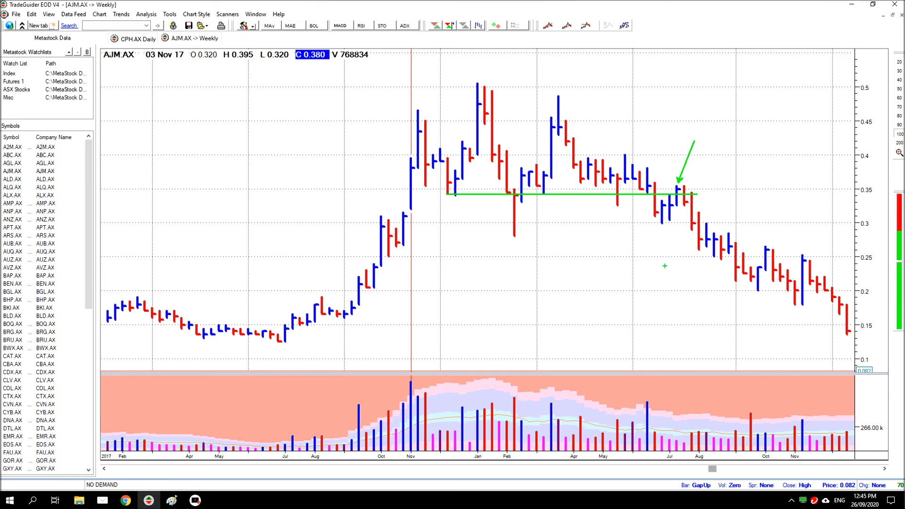
left_click_drag(678, 208, 677, 433)
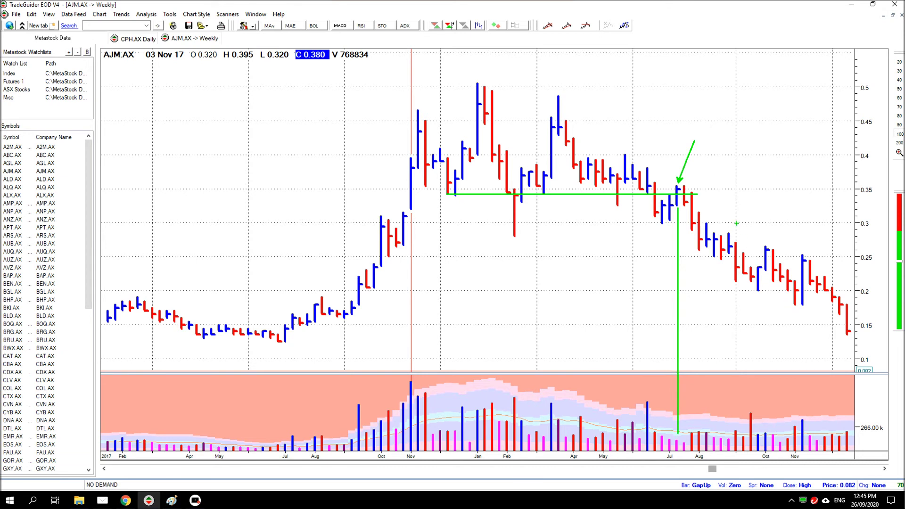
left_click_drag(693, 233, 690, 421)
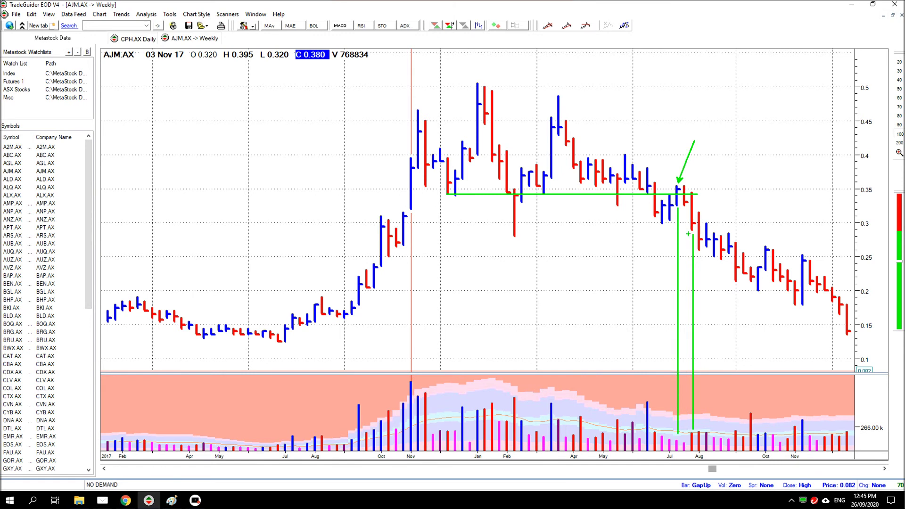
Step: Draw arrows at the three major highs and the down bar after the July 2018 rally, and clear all the annotations
mouse_move(421, 104)
left_mouse_down()
mouse_move(440, 74)
mouse_move(532, 47)
left_mouse_up()
left_click_drag(559, 95, 597, 62)
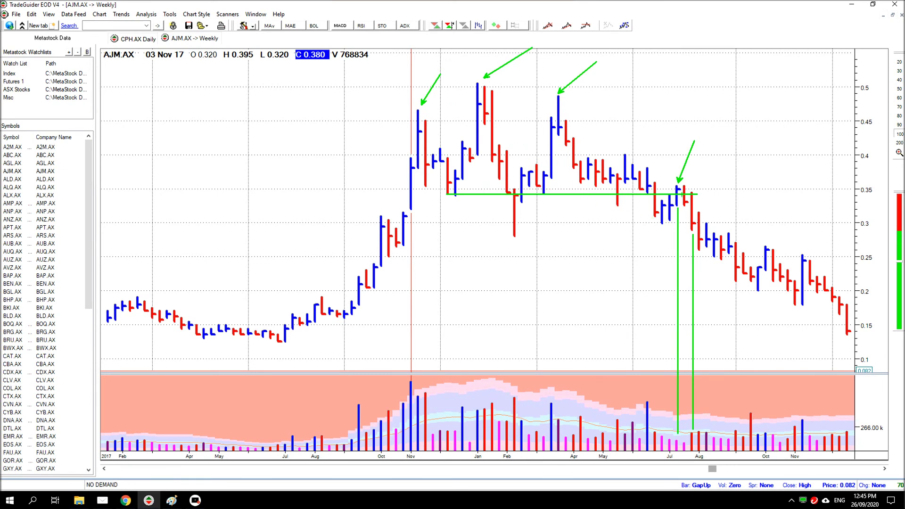
left_click_drag(695, 192, 741, 135)
key("Delete")
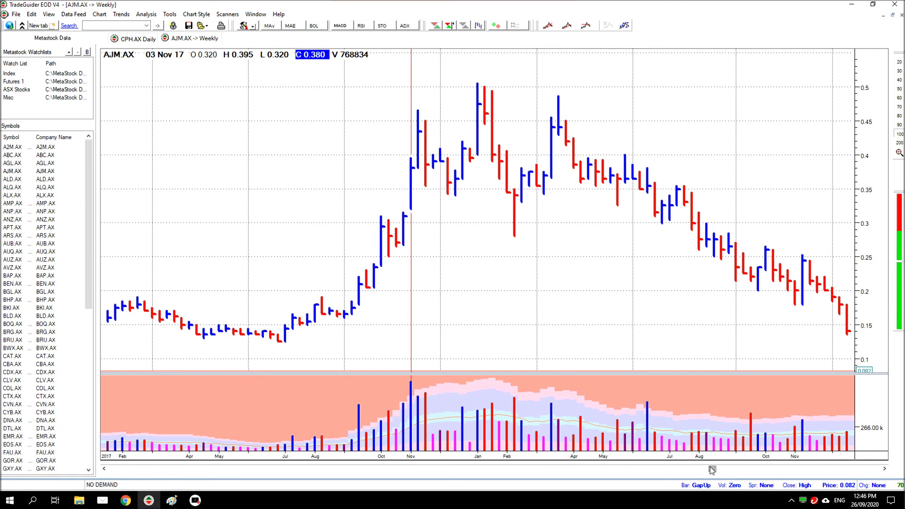
Step: Check the weekly chart through August 2020, and on the earlier top draw a horizontal line at about 0.34 with arrows at the three peaks and July 2018 rally
left_click_drag(711, 470, 886, 499)
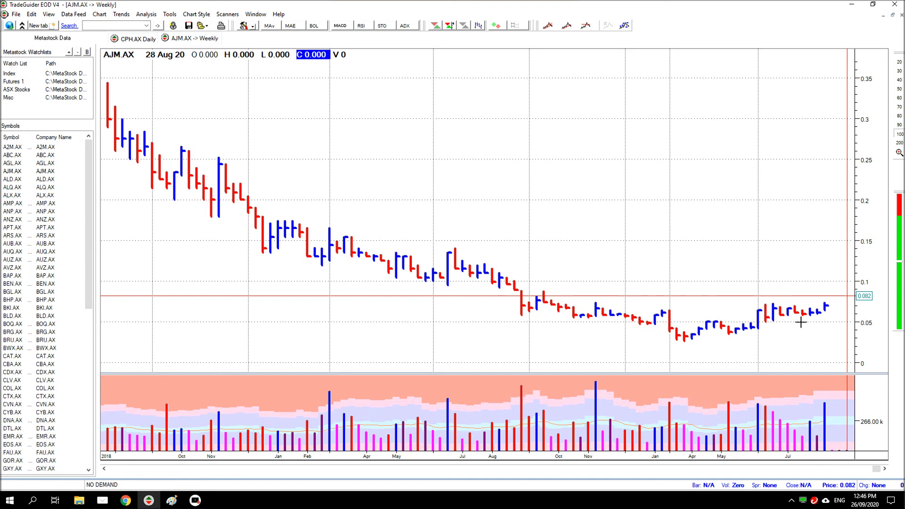
mouse_move(877, 469)
left_mouse_down()
mouse_move(662, 475)
mouse_move(795, 476)
left_mouse_up()
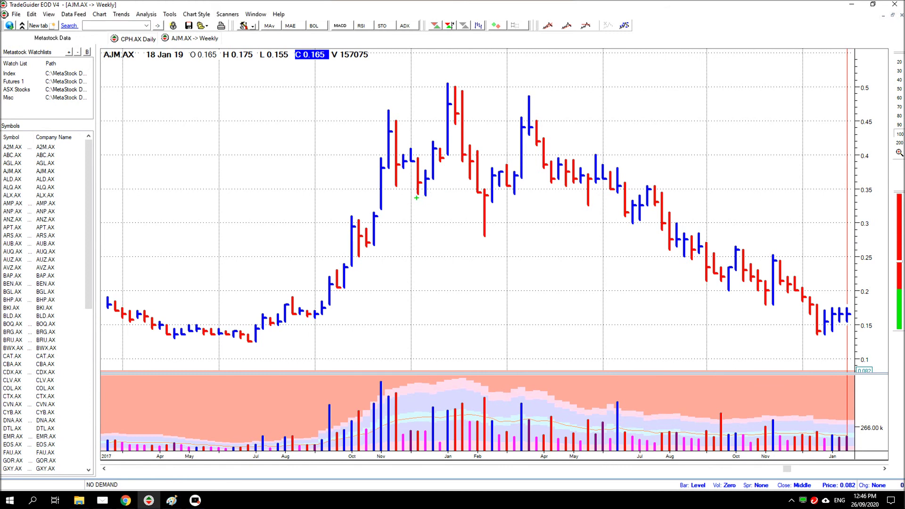
left_click_drag(417, 194, 708, 194)
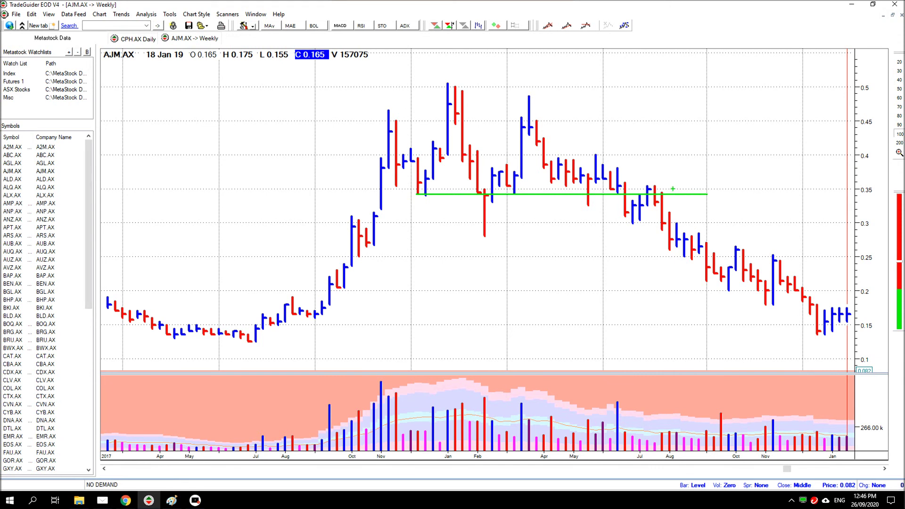
left_click_drag(647, 181, 659, 127)
left_click_drag(385, 104, 385, 74)
left_click_drag(446, 78, 446, 64)
left_click_drag(528, 91, 523, 57)
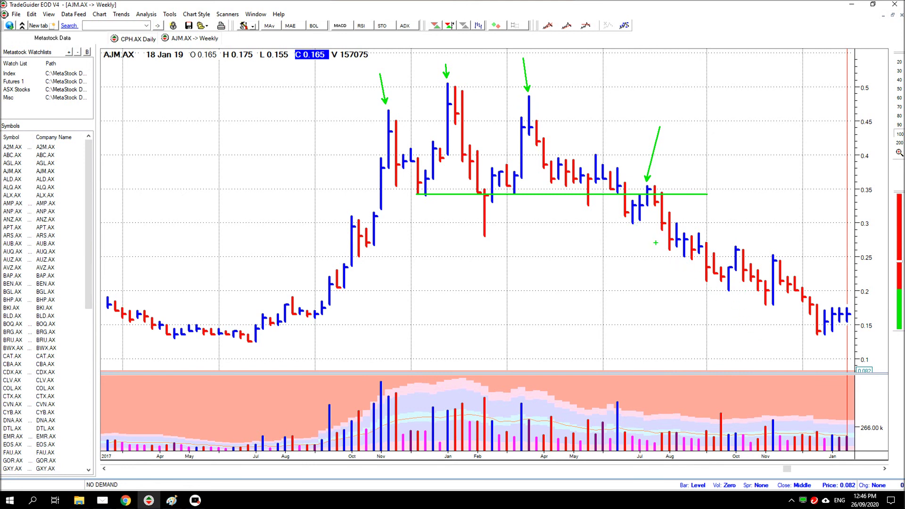
Step: Trace the decline from mid-2018 to the December 2018 low, a sideways base and a projected rise with connected lines
left_click_drag(637, 233, 802, 330)
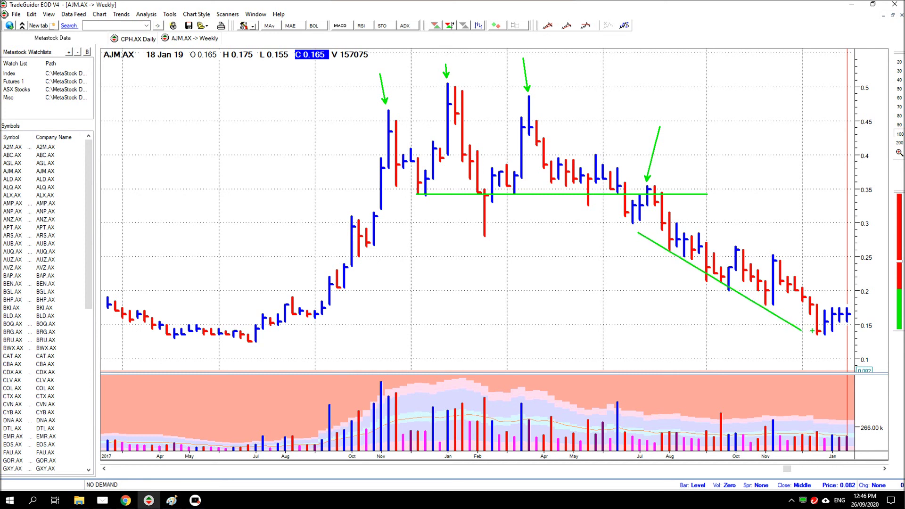
left_click_drag(802, 330, 883, 332)
left_click_drag(883, 331, 900, 283)
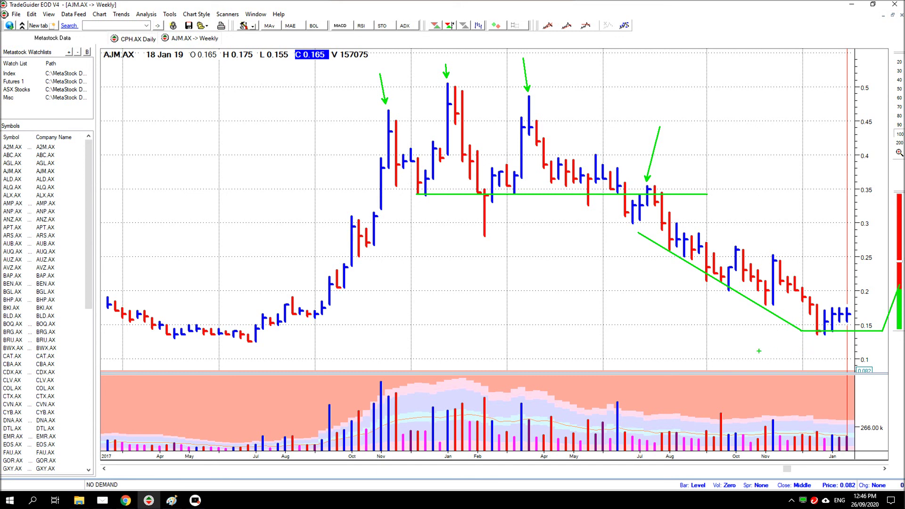